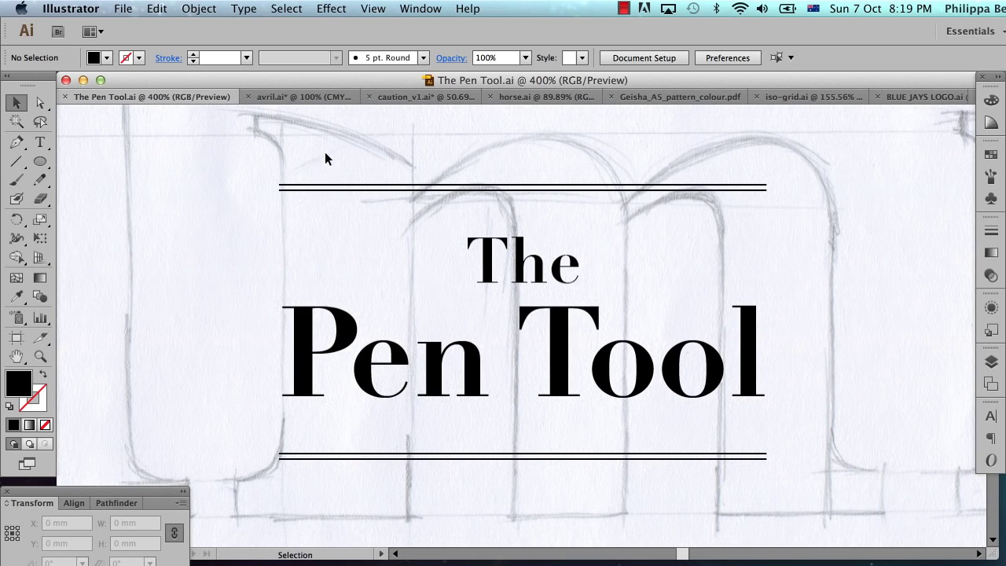
Browse the other open documents, then return to The Pen Tool document
click(295, 96)
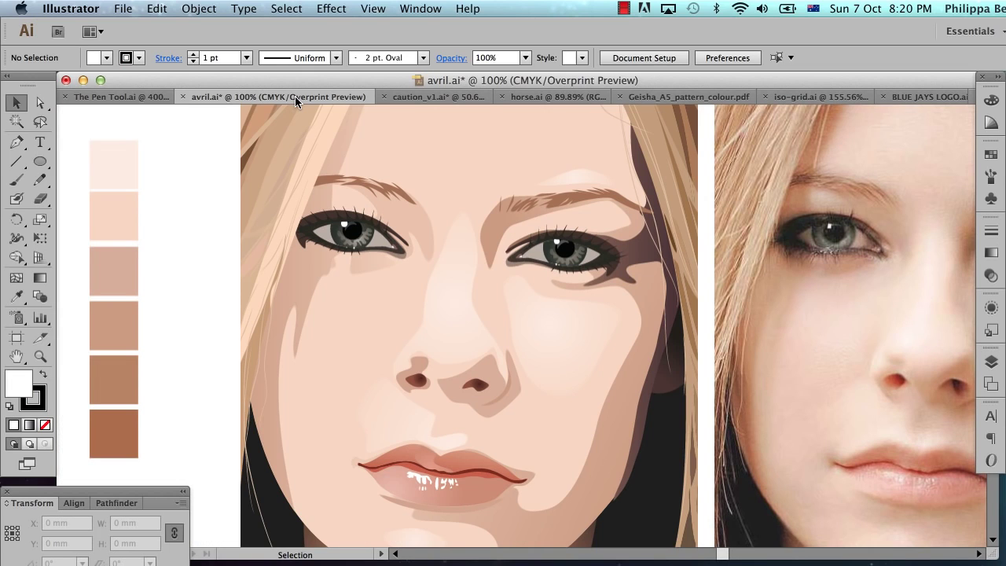
click(420, 97)
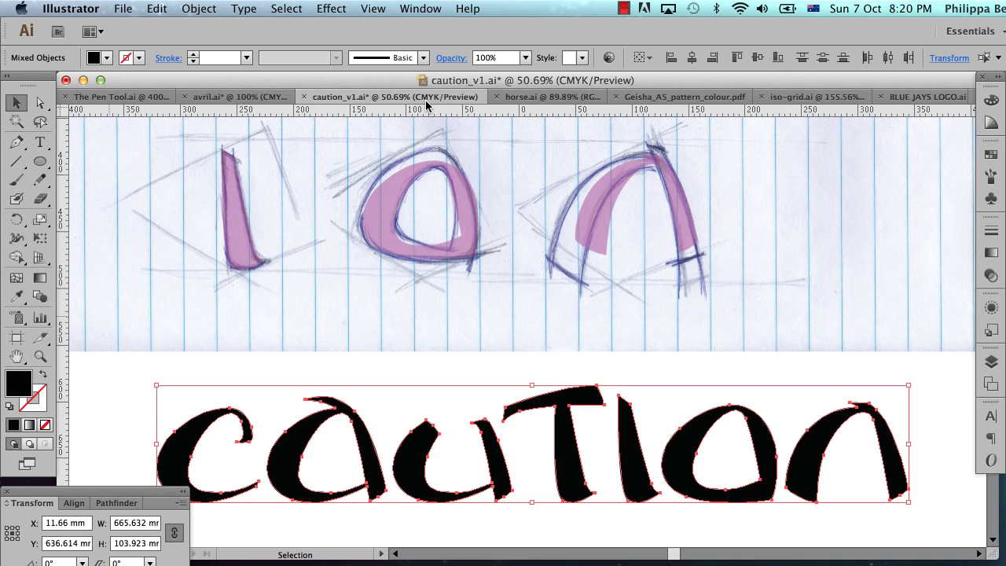
click(551, 97)
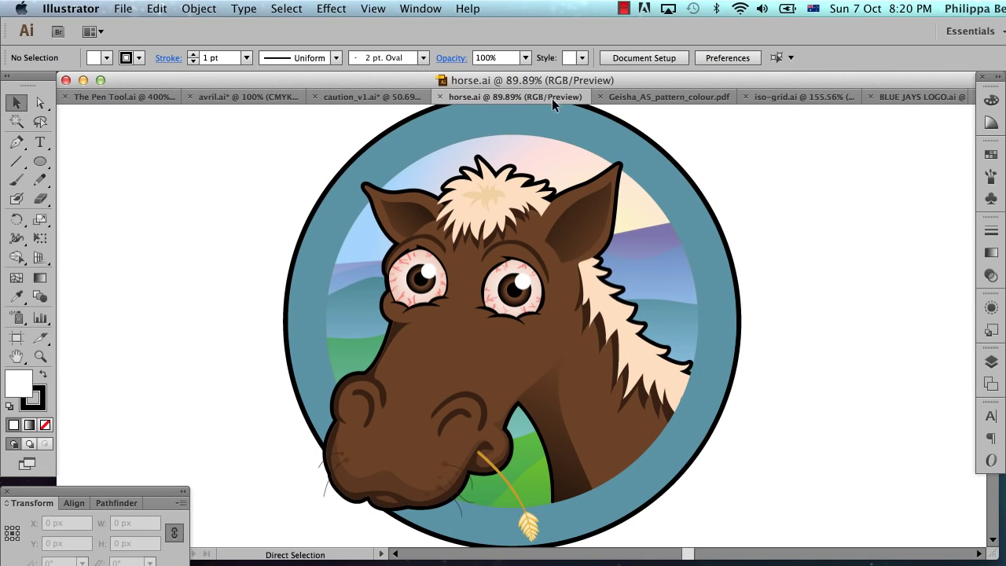
click(660, 100)
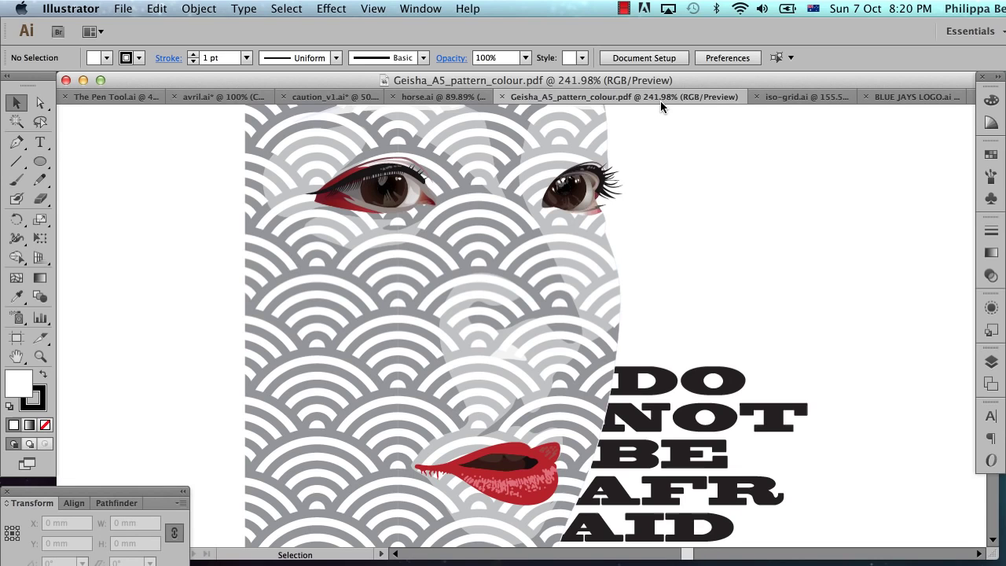
click(803, 98)
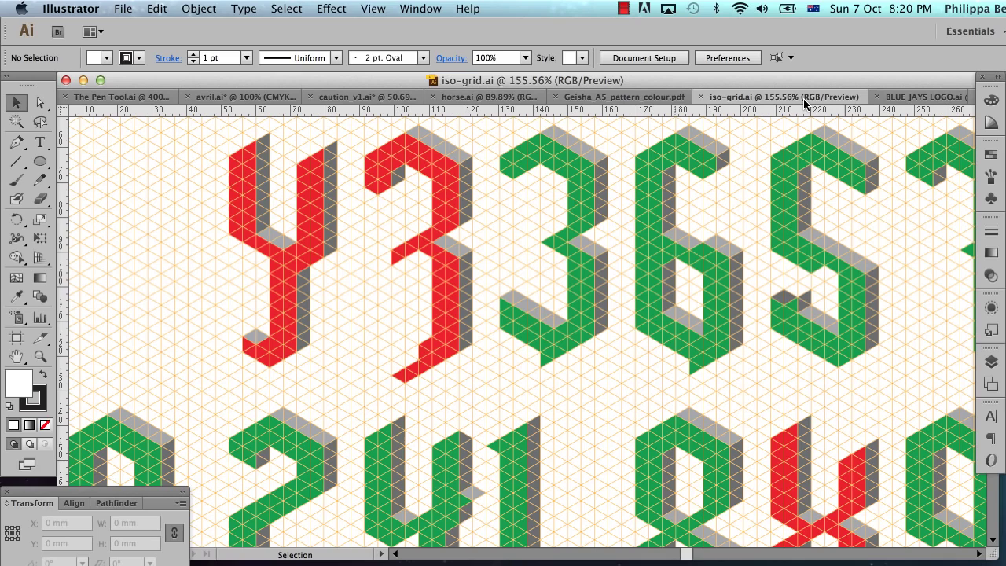
click(917, 97)
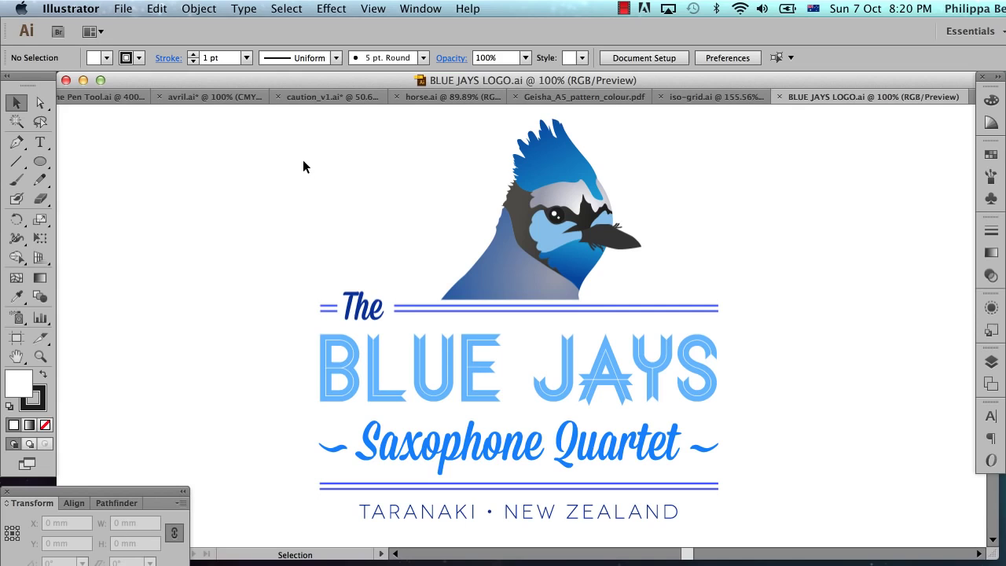
click(96, 97)
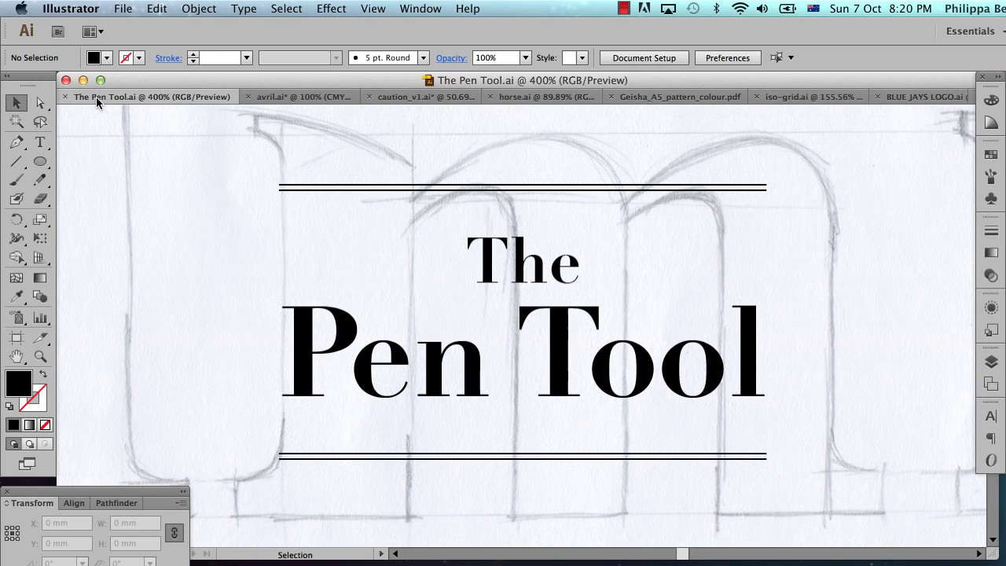
Hide The Pen Tool title layer and the Layer 2 pencil sketch
click(990, 362)
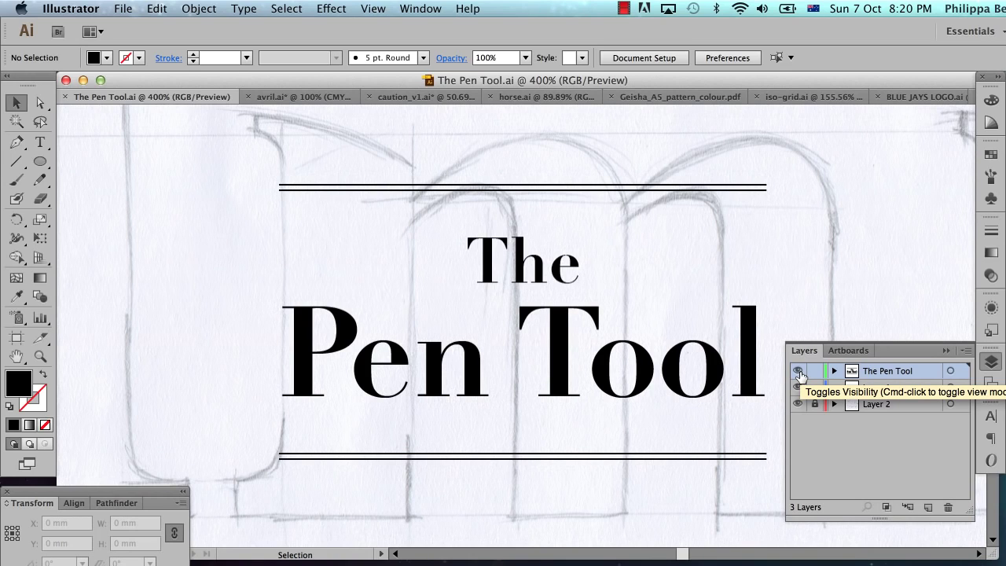
click(798, 371)
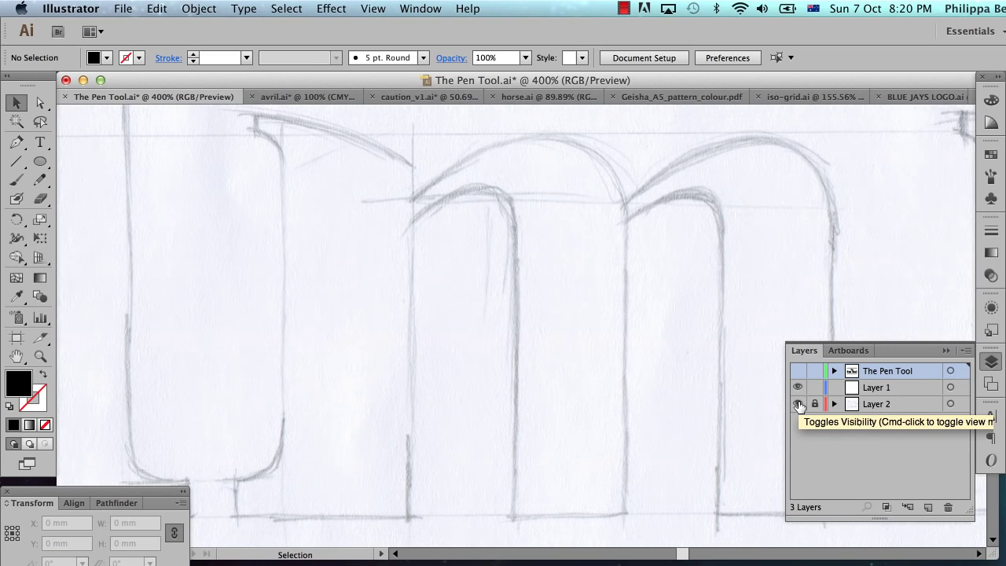
click(798, 404)
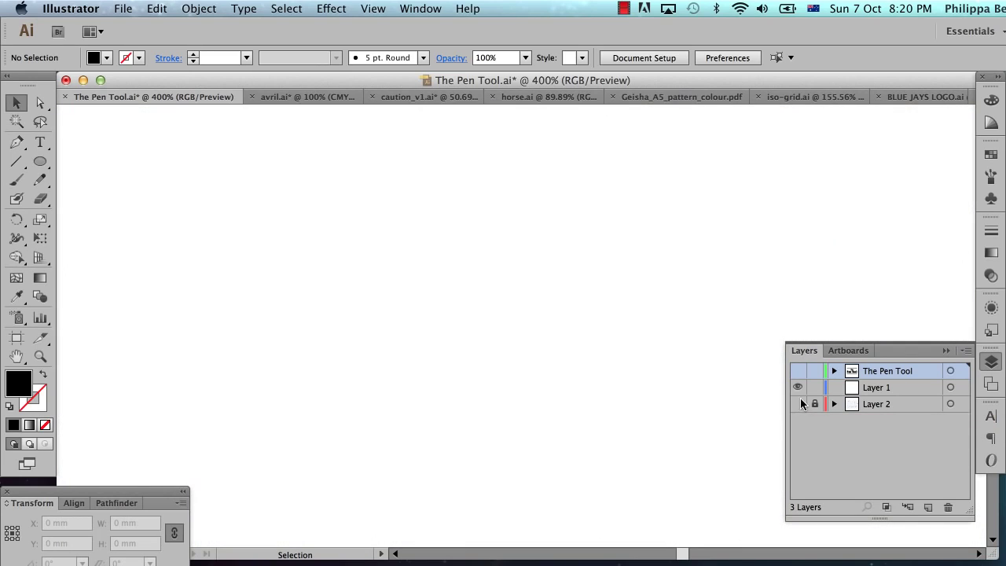
click(946, 351)
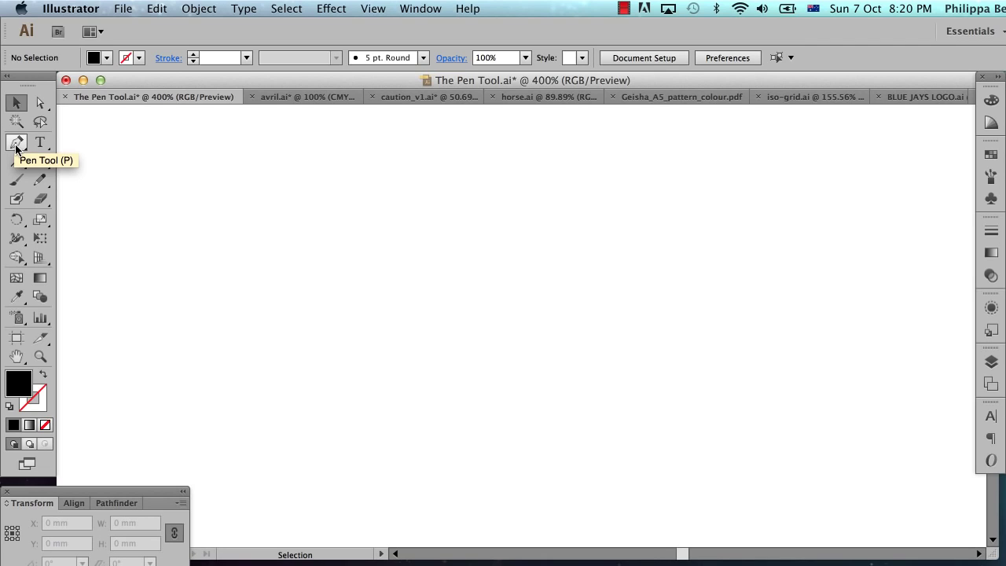
Choose the Pen tool, set no fill with a black stroke, and target Layer 1
key(p)
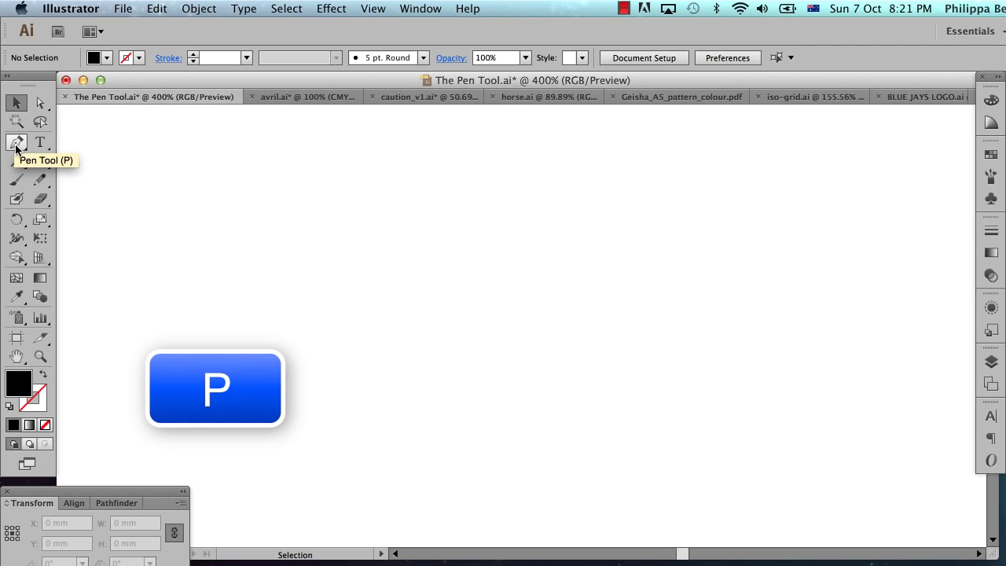
click(16, 145)
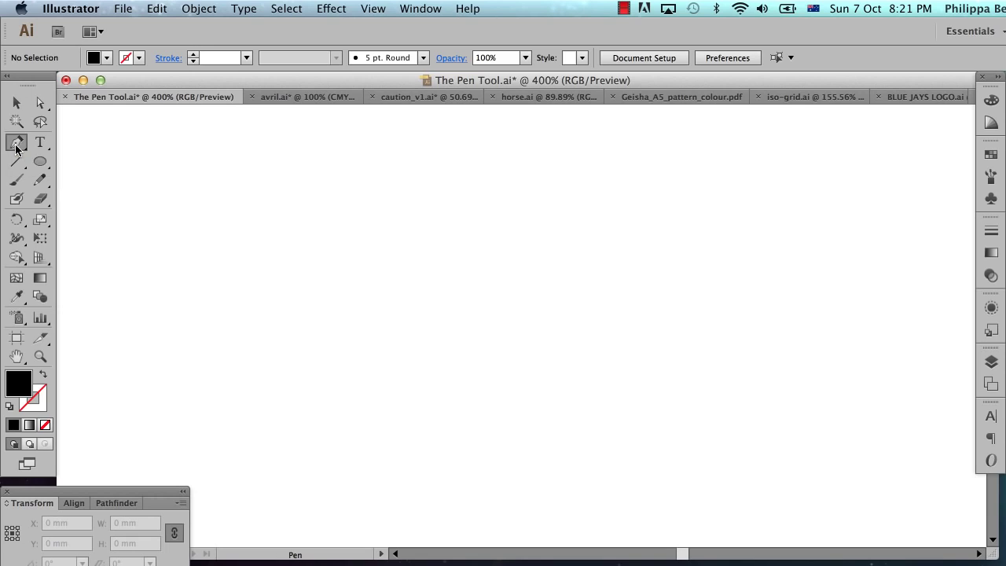
click(42, 377)
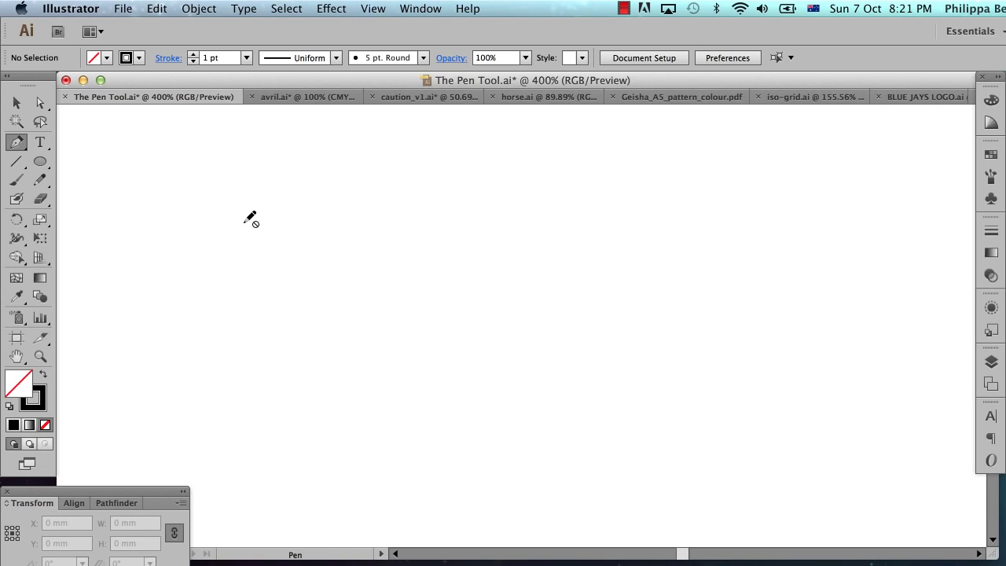
click(992, 361)
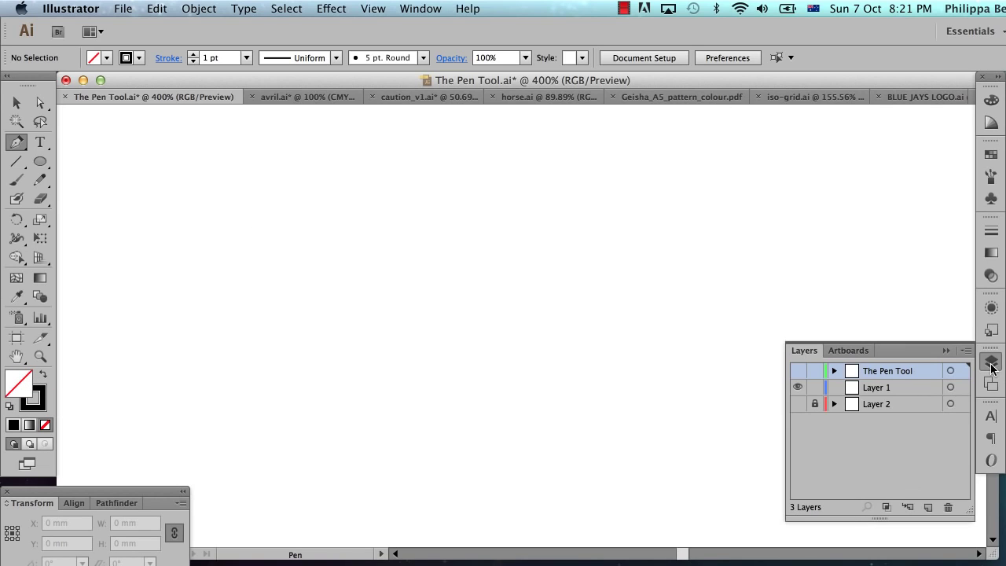
click(895, 388)
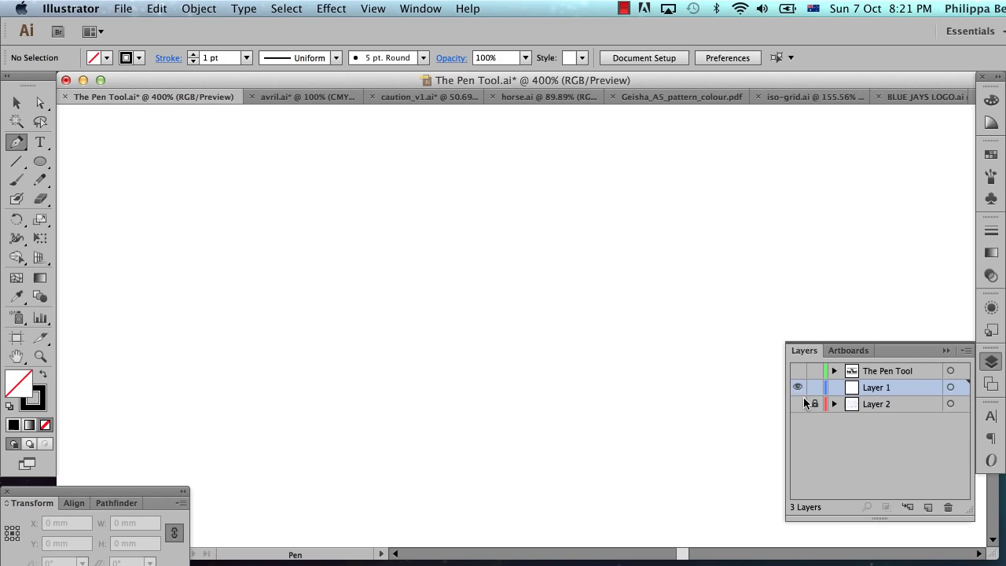
click(949, 351)
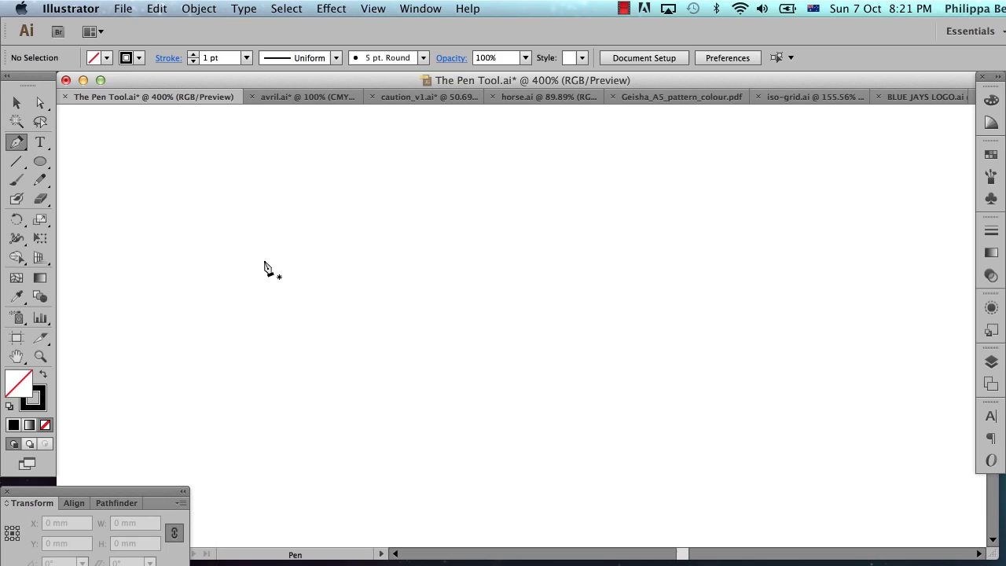
Draw a closed zigzag shape of straight corner segments, ending at its start point
click(223, 244)
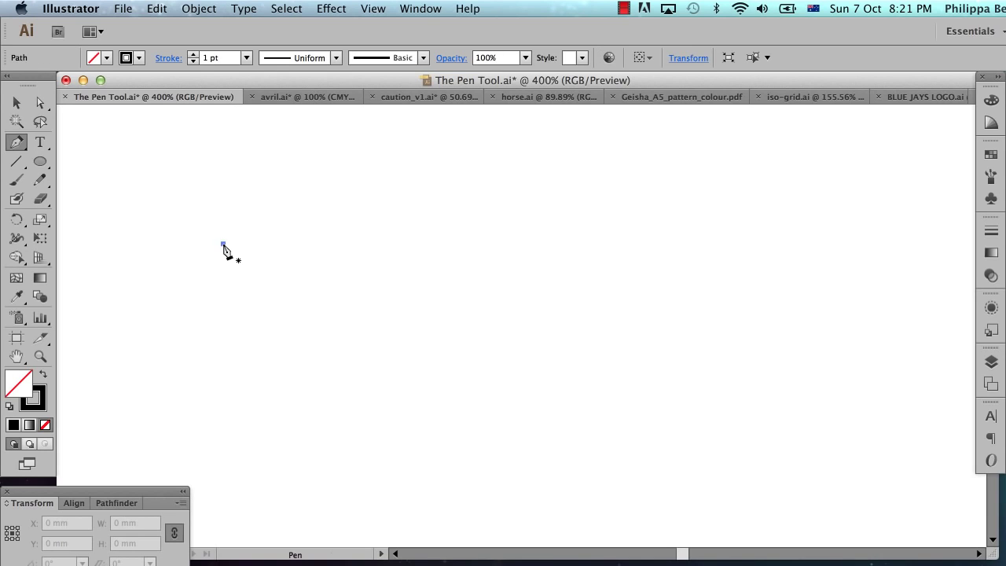
click(379, 184)
click(509, 256)
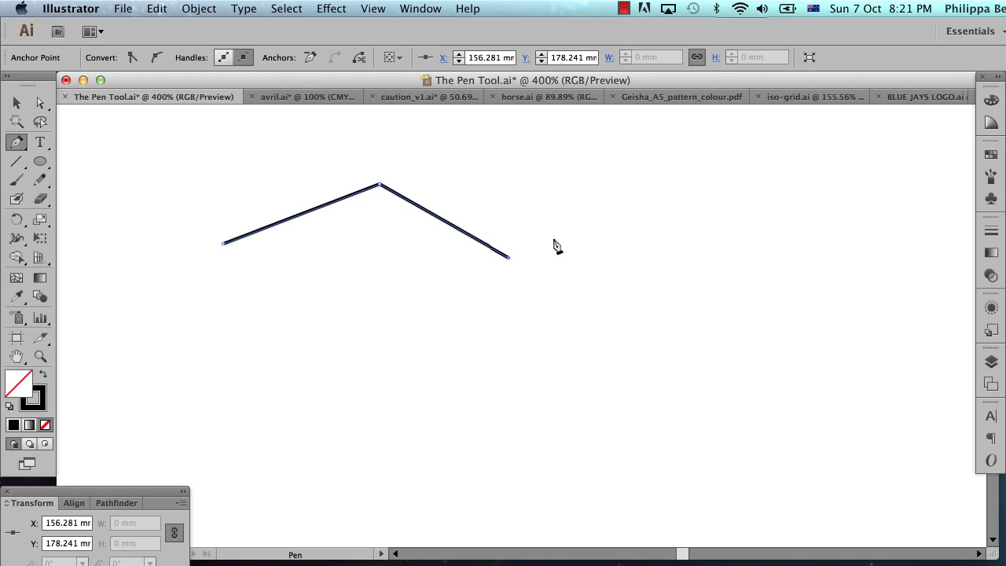
click(647, 199)
click(768, 256)
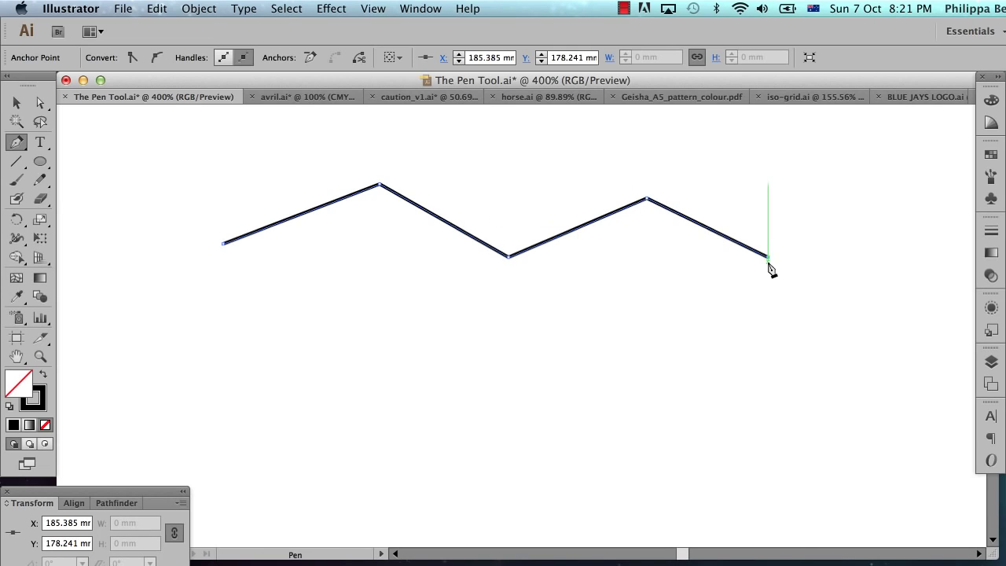
click(754, 359)
click(589, 360)
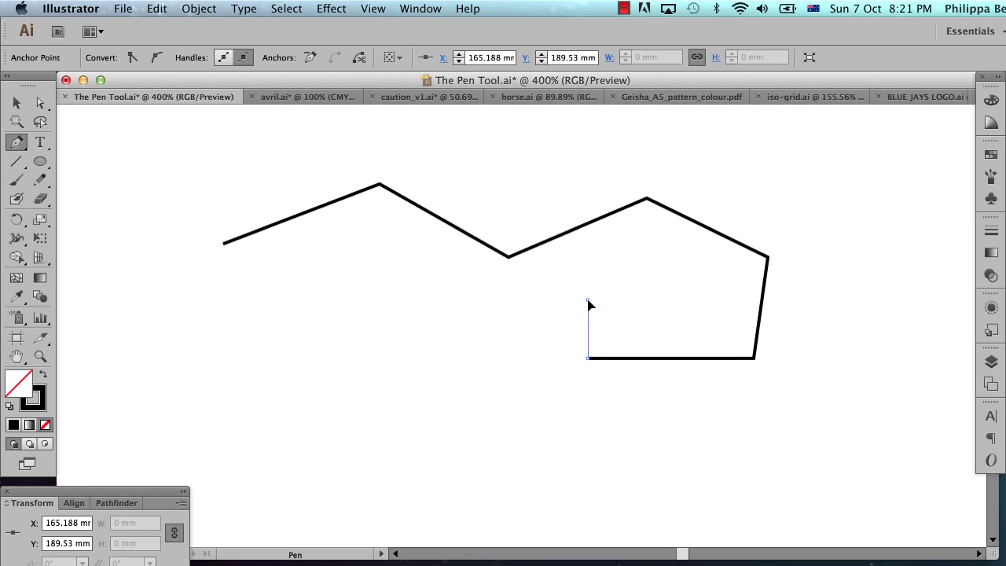
click(588, 301)
click(472, 320)
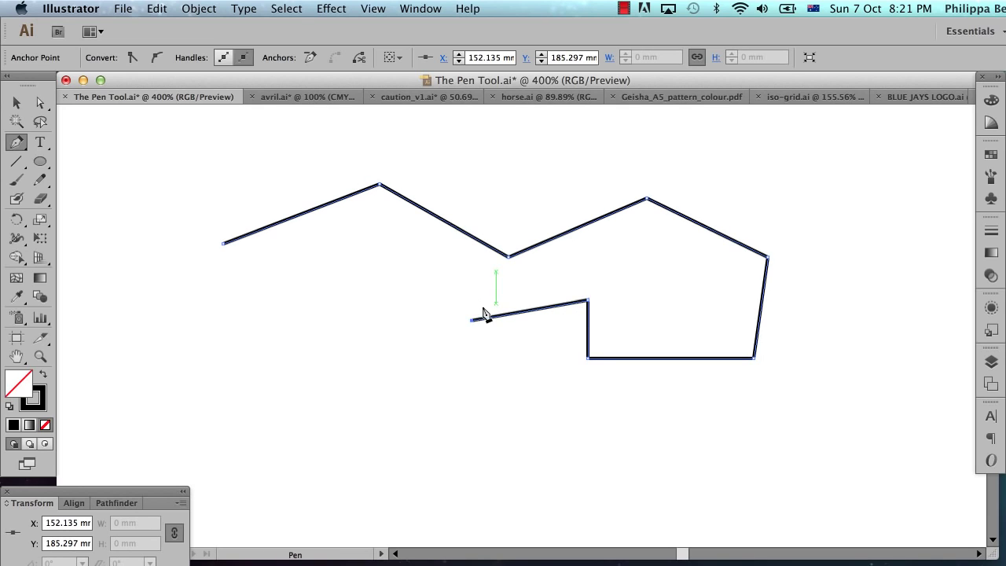
click(375, 273)
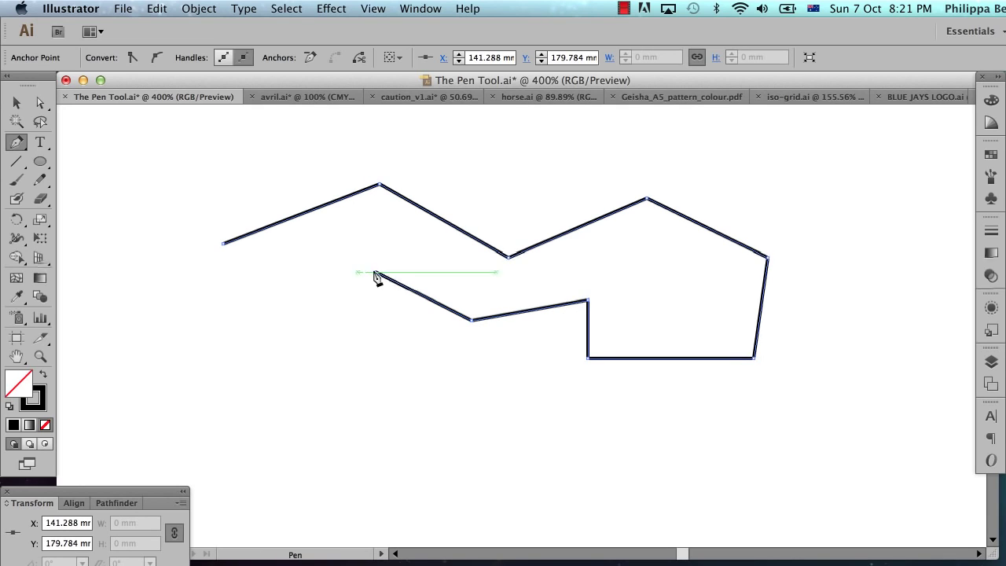
click(252, 343)
click(185, 311)
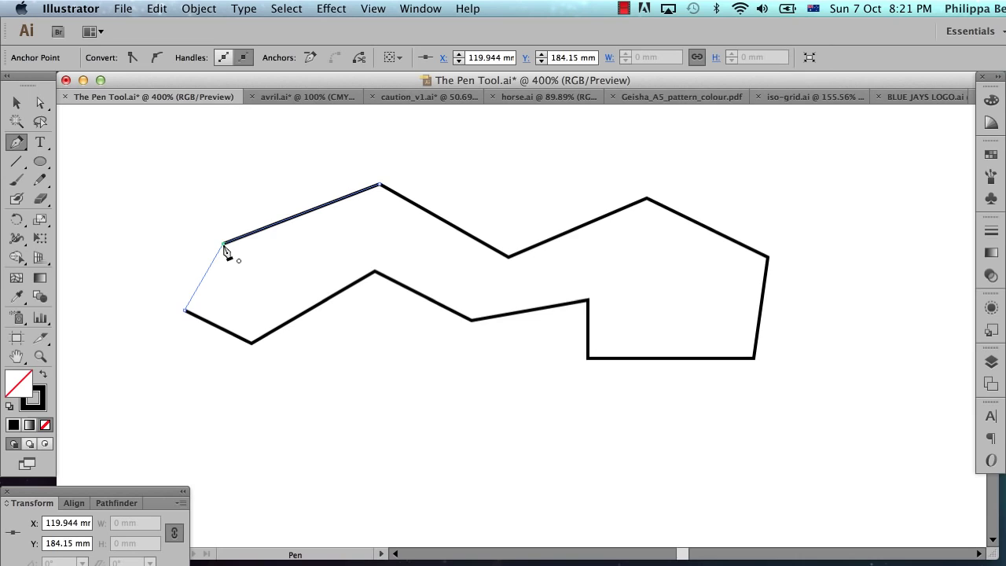
click(224, 245)
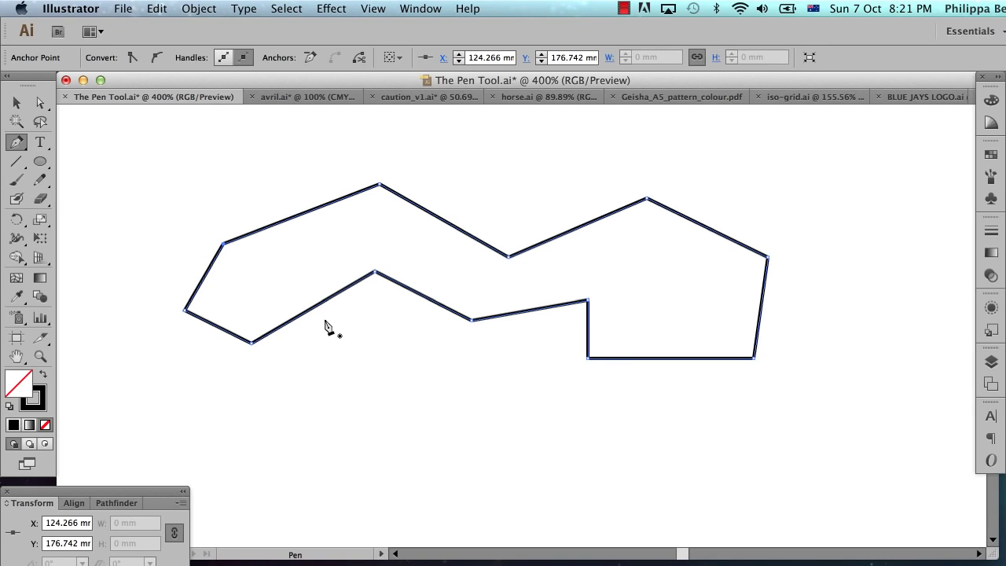
Place nine corner anchors forming an open zigzag path below the closed shape
click(316, 396)
click(367, 340)
click(462, 375)
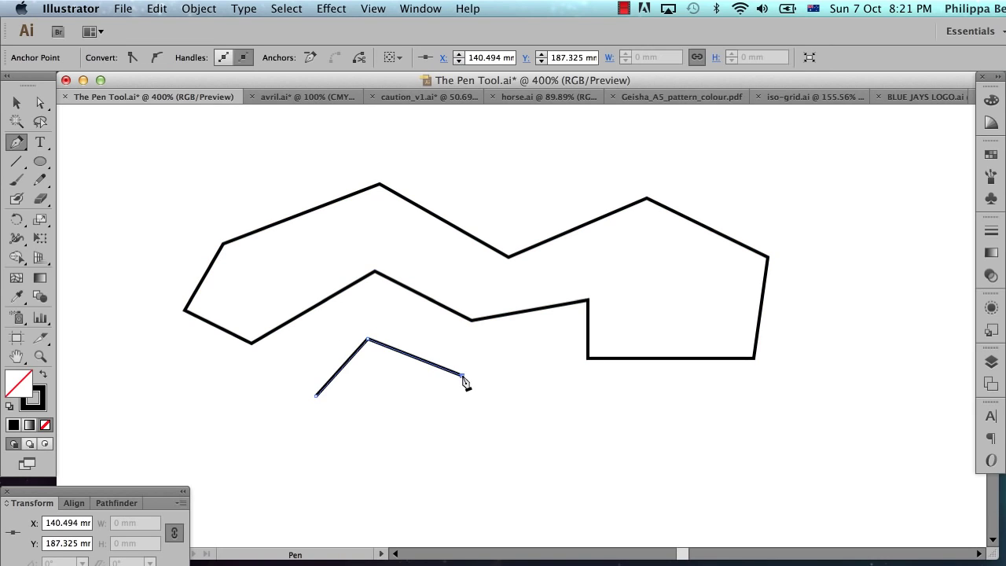
click(521, 428)
click(614, 418)
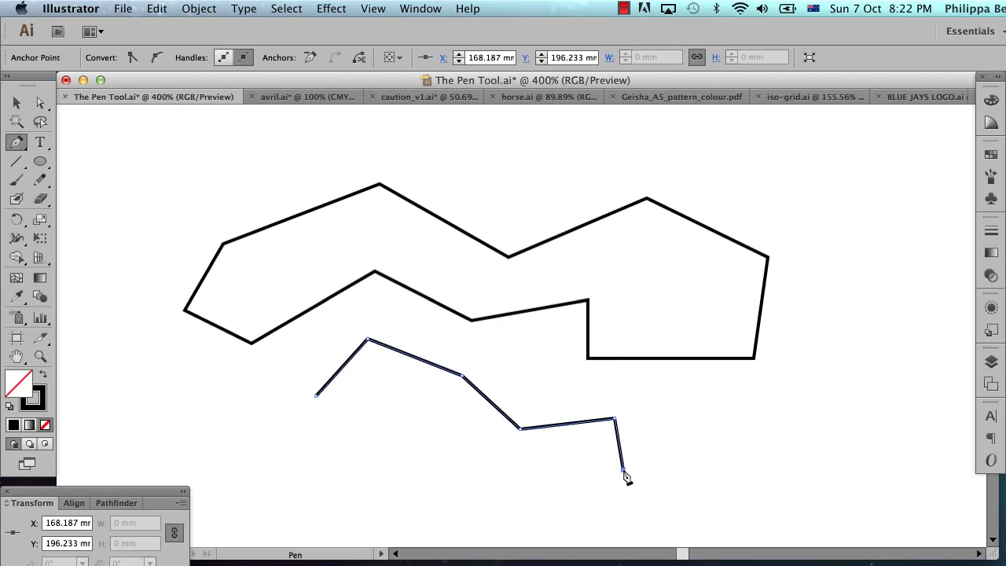
click(624, 470)
click(494, 475)
click(424, 419)
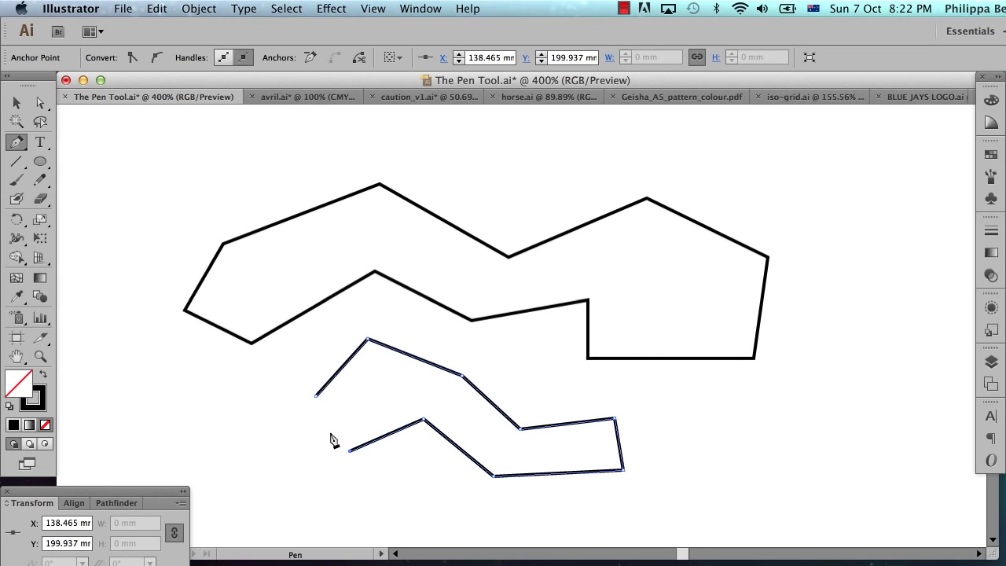
click(349, 451)
Deselect all paths and draw a hexagon-shaped loop of corner points on the right
click(286, 8)
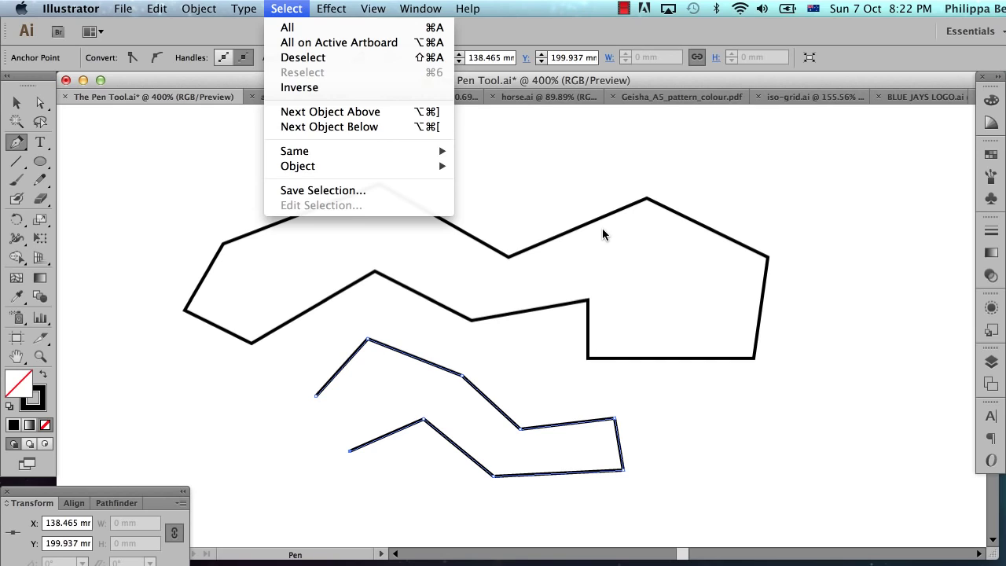
key(super+shift+a)
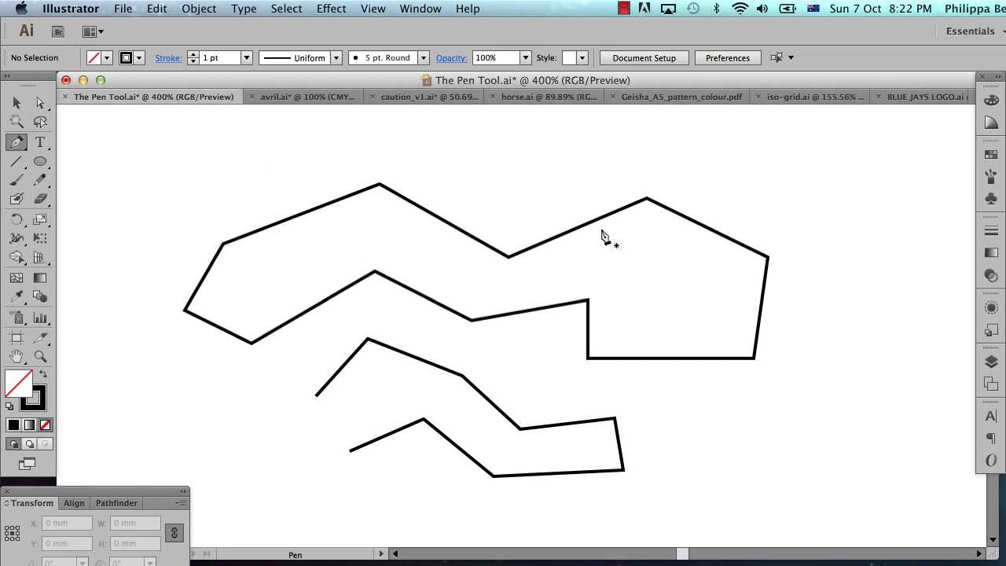
click(681, 415)
click(759, 384)
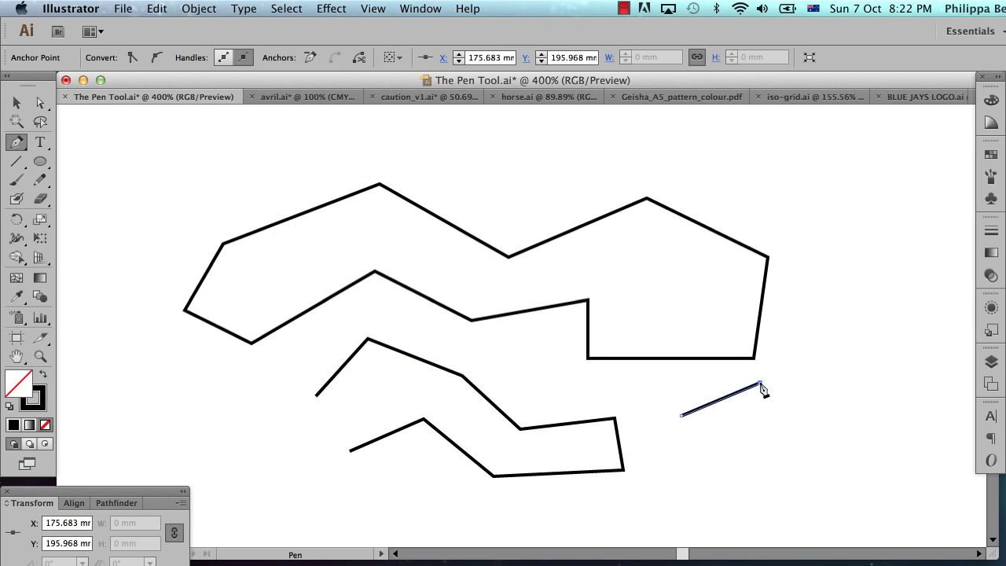
click(821, 428)
click(763, 483)
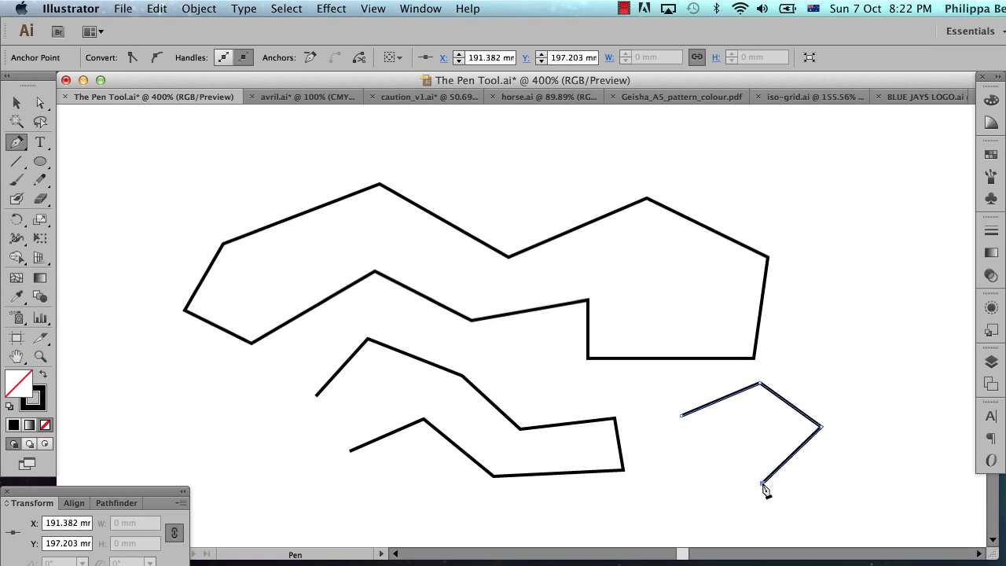
click(692, 477)
click(657, 450)
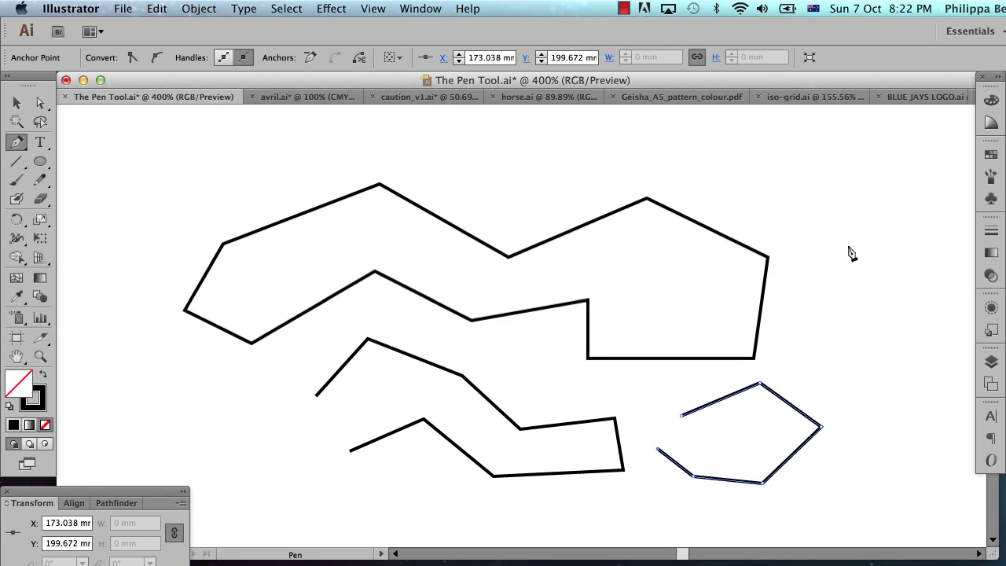
Extend the path diagonally to the top-right and finish it with a hooked end
click(827, 238)
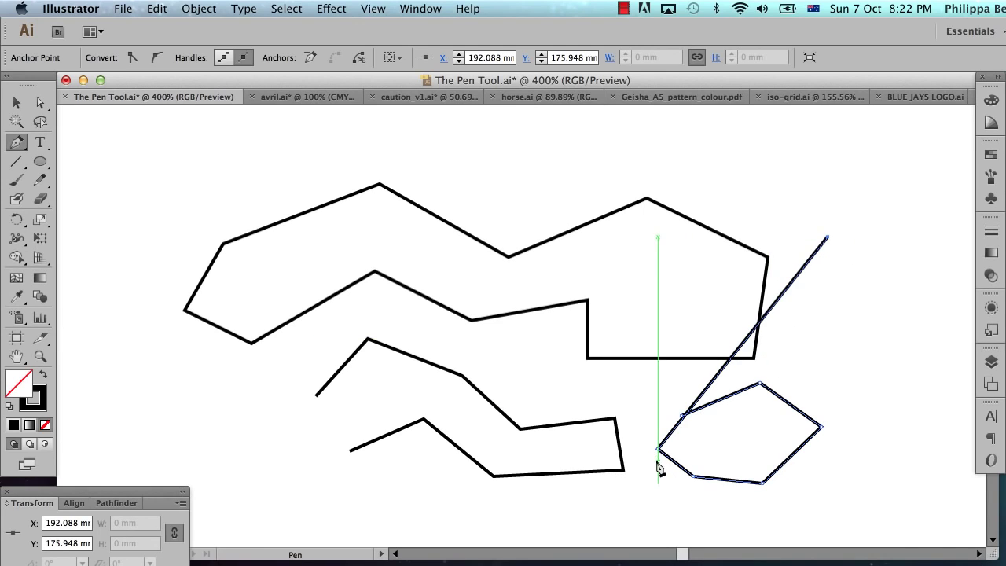
click(922, 228)
click(921, 183)
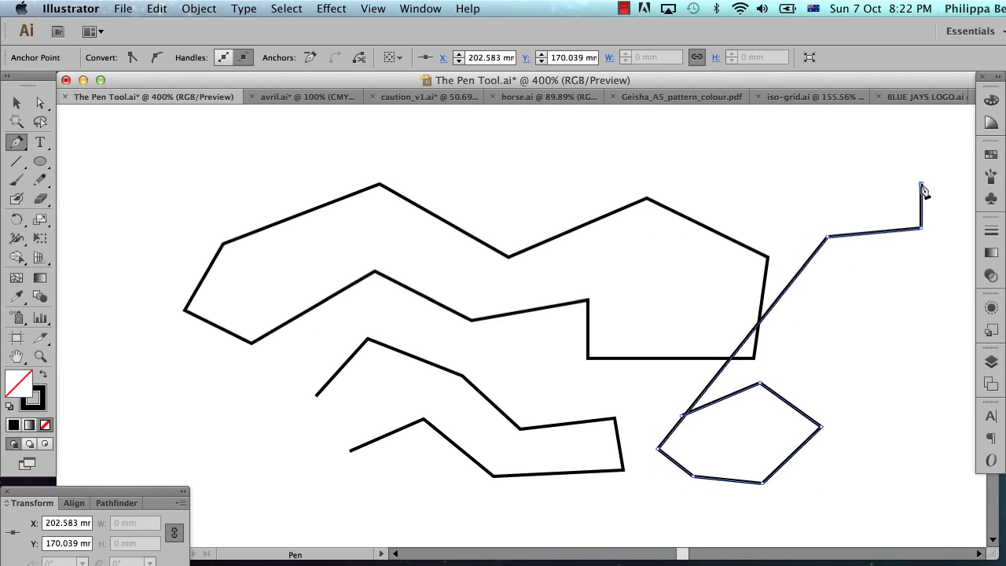
click(878, 150)
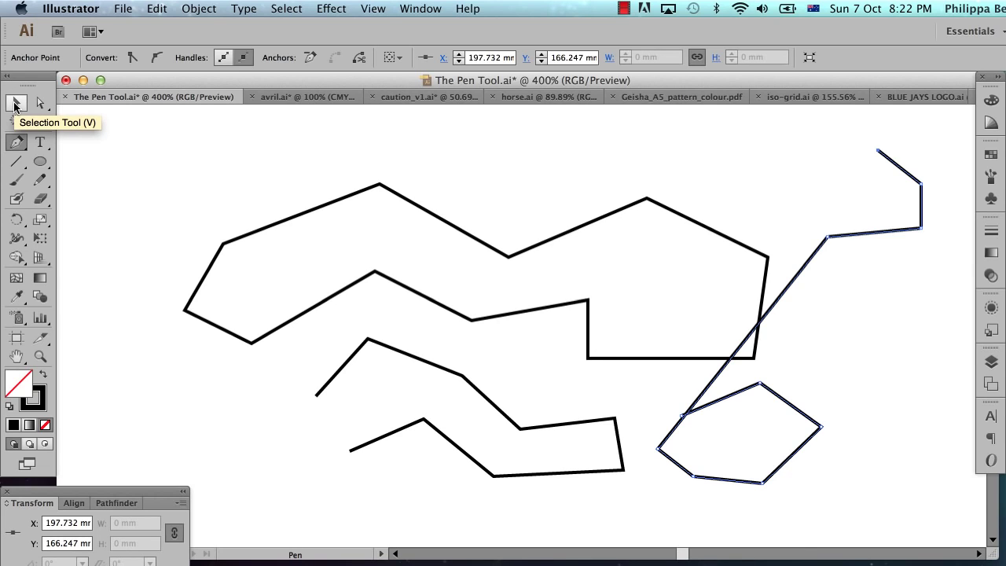
Marquee-select and delete every path on the canvas, then return to the Pen tool
key(v)
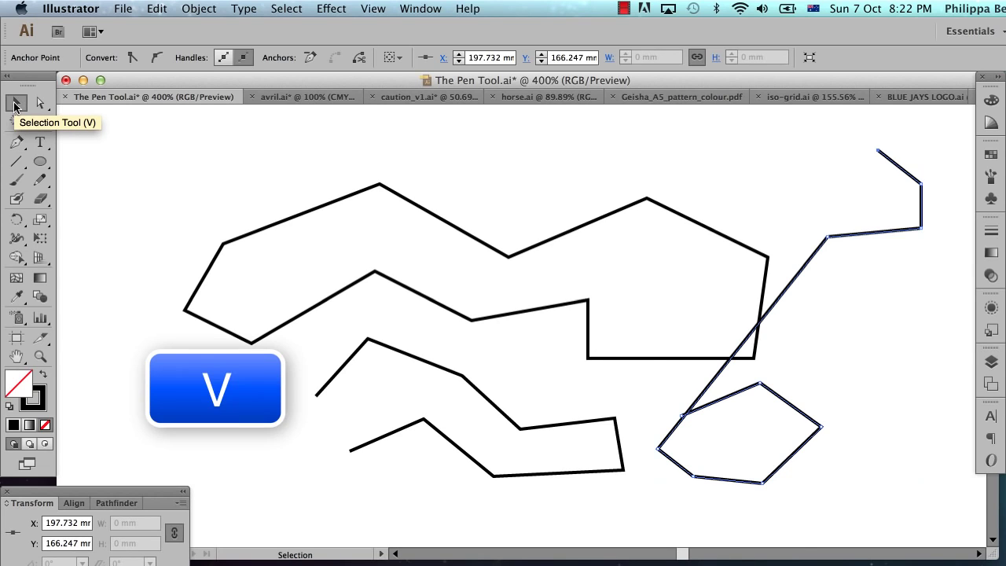
drag(161, 154, 954, 492)
key(Delete)
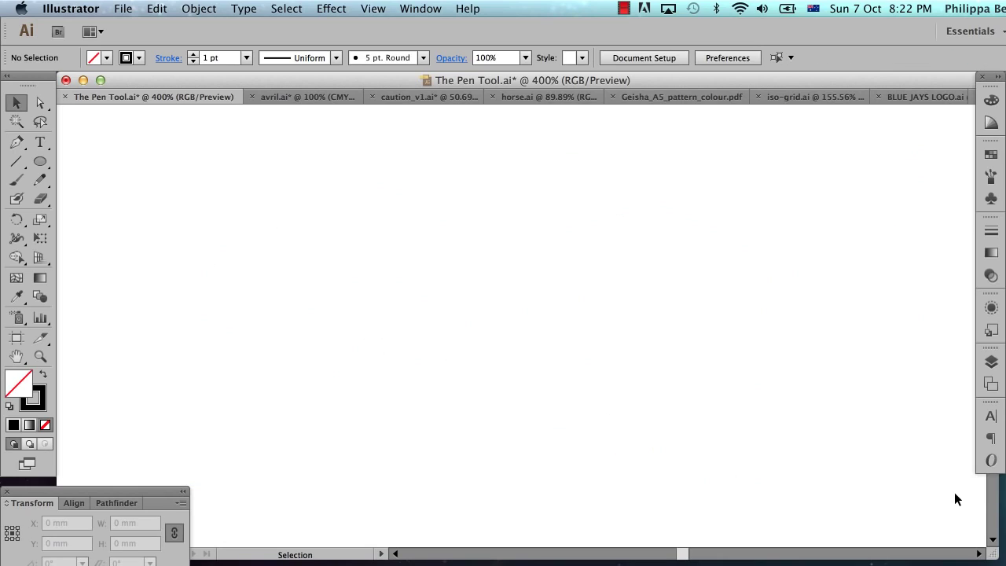
click(15, 142)
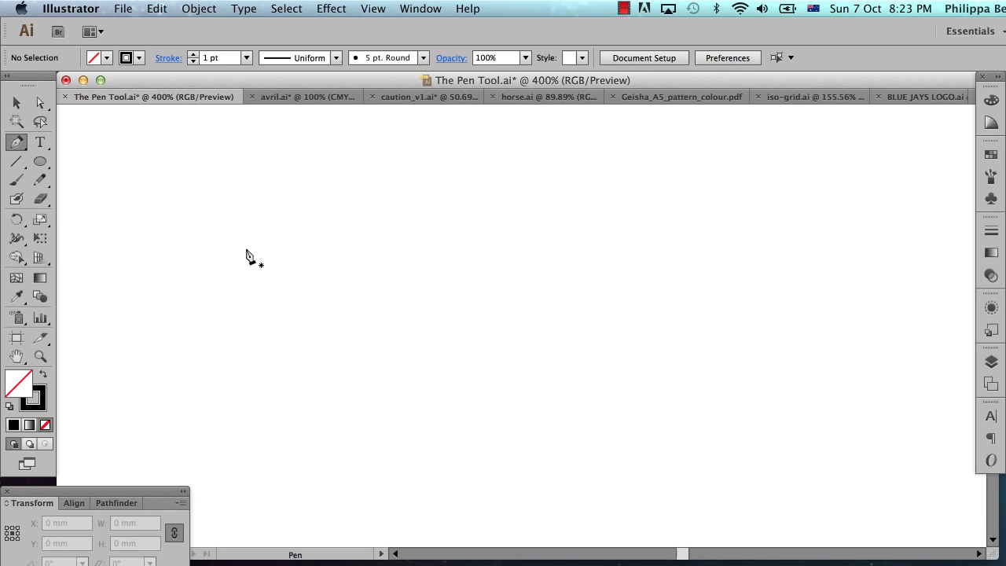
Draw the outline's top edge with horizontal, vertical and 45° segments forming a peak and notch
click(247, 248)
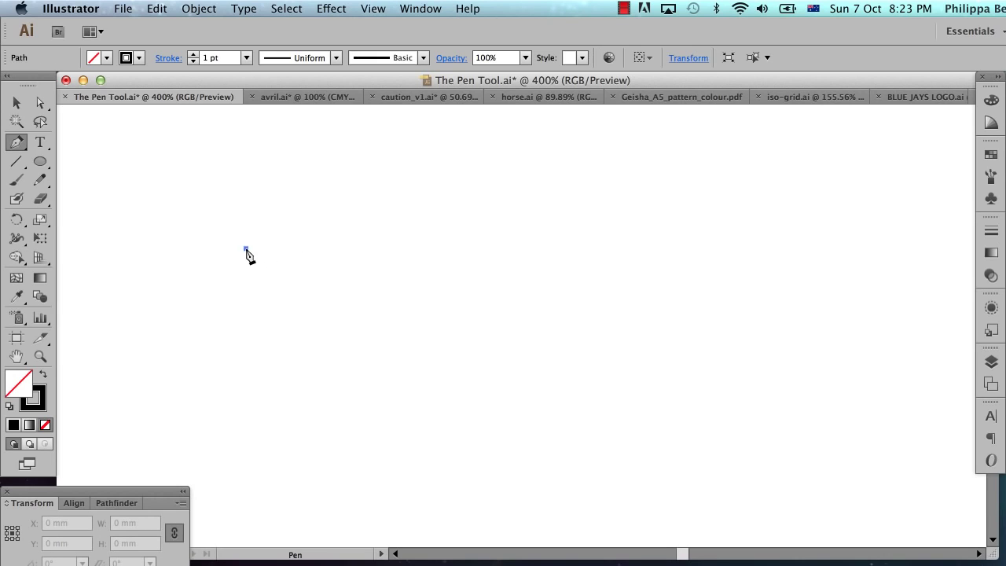
shift+click(414, 249)
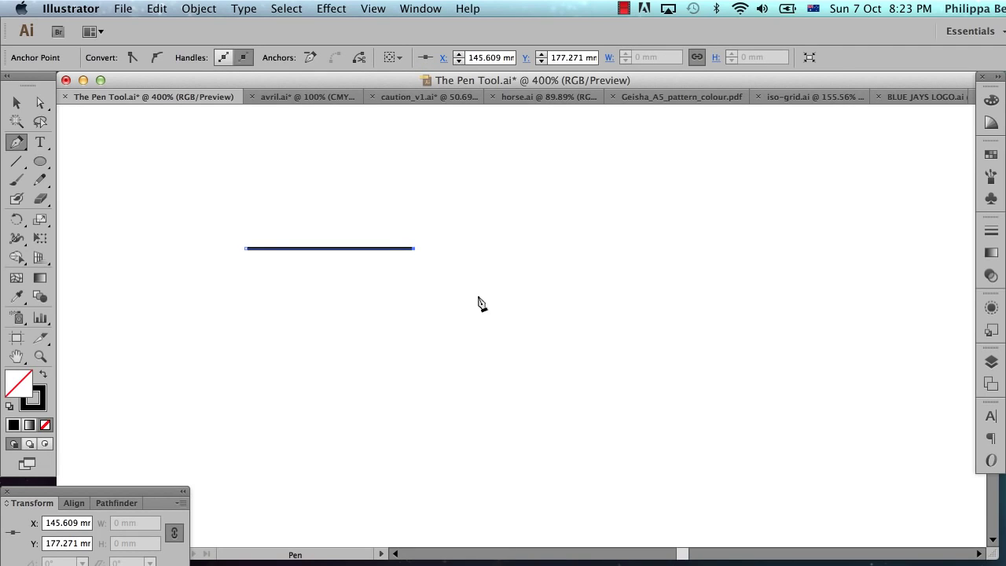
click(414, 354)
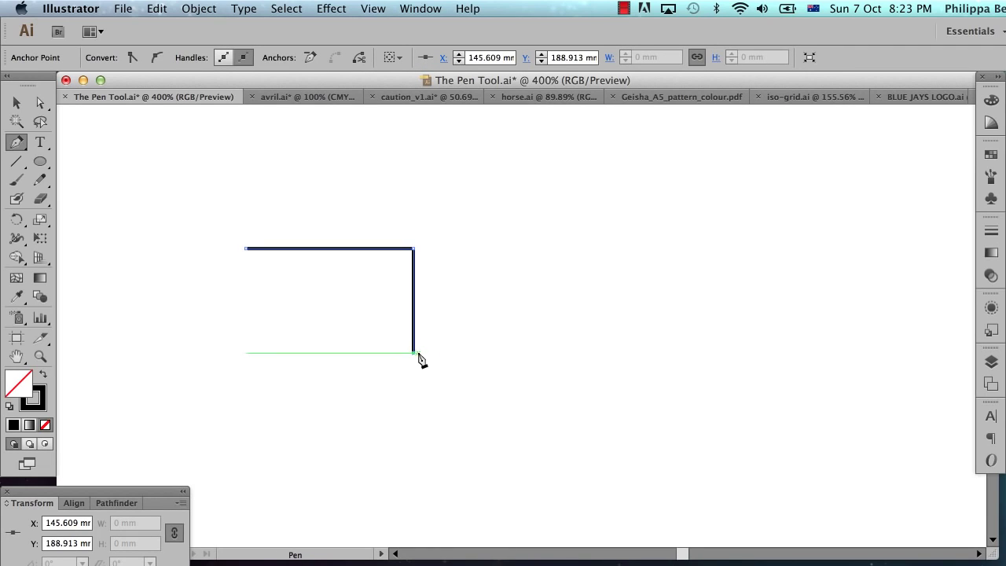
shift+click(539, 269)
shift+click(613, 337)
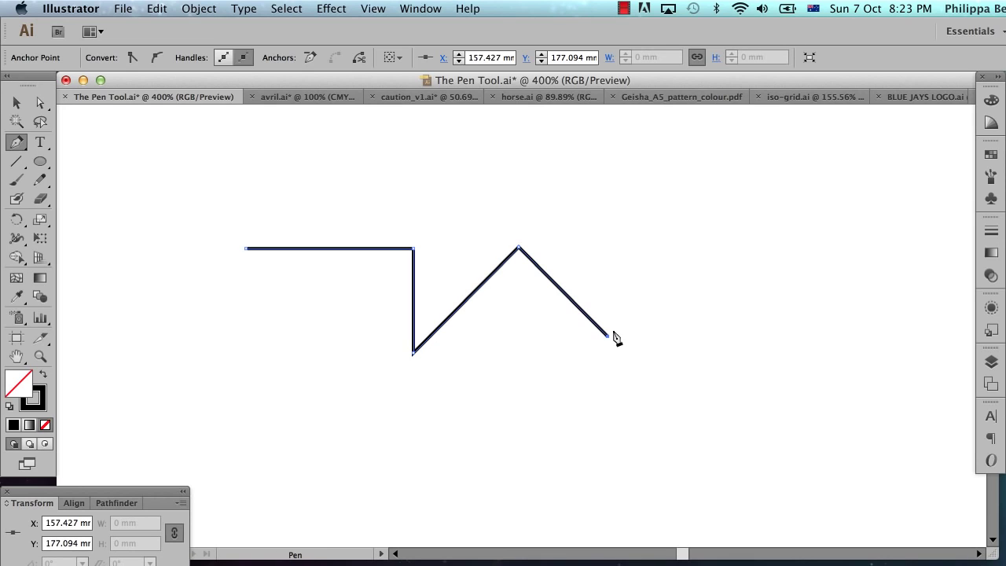
shift+click(706, 340)
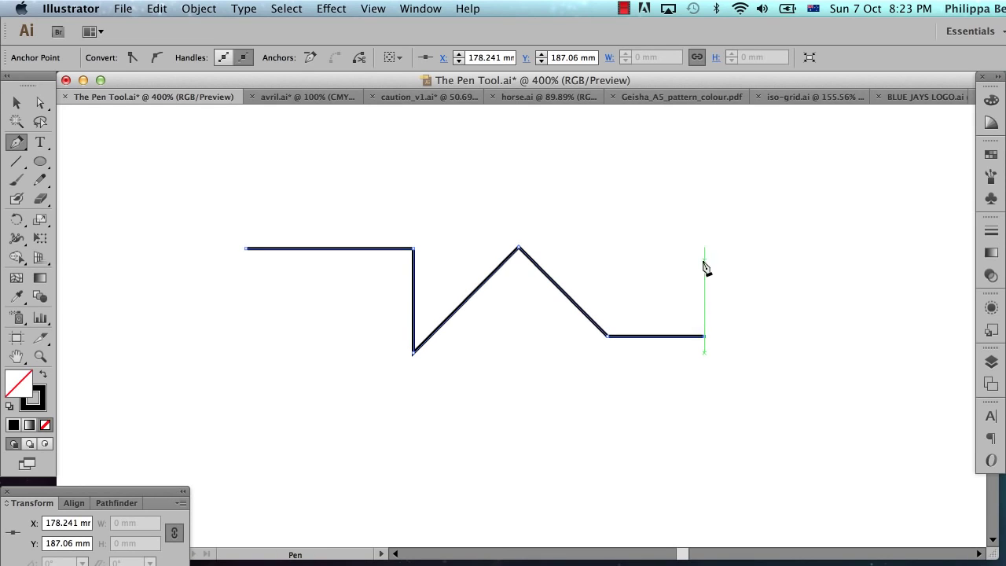
shift+click(705, 260)
shift+click(807, 259)
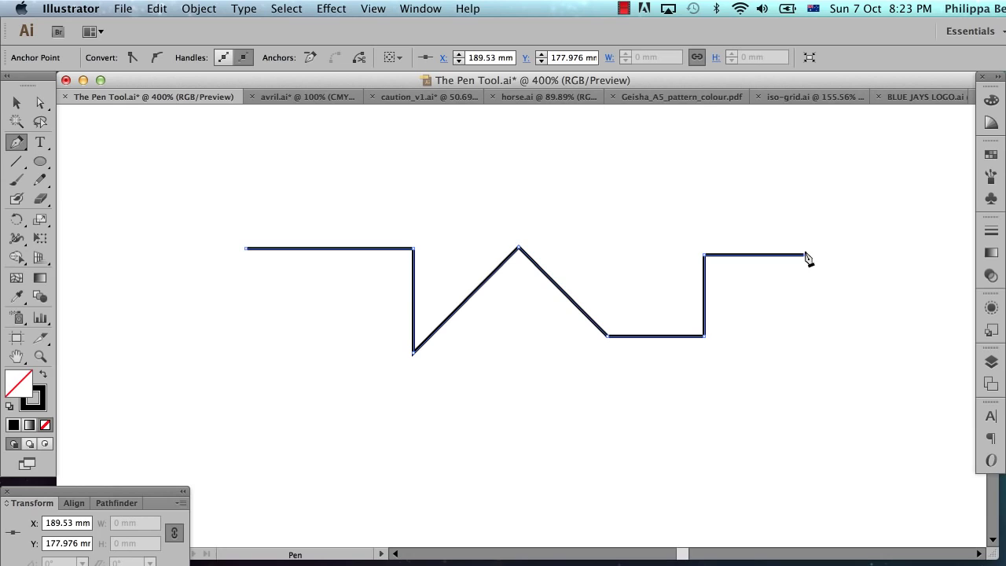
Draw the right side, a zigzag bottom edge and the left side, closing at the start
shift+click(821, 435)
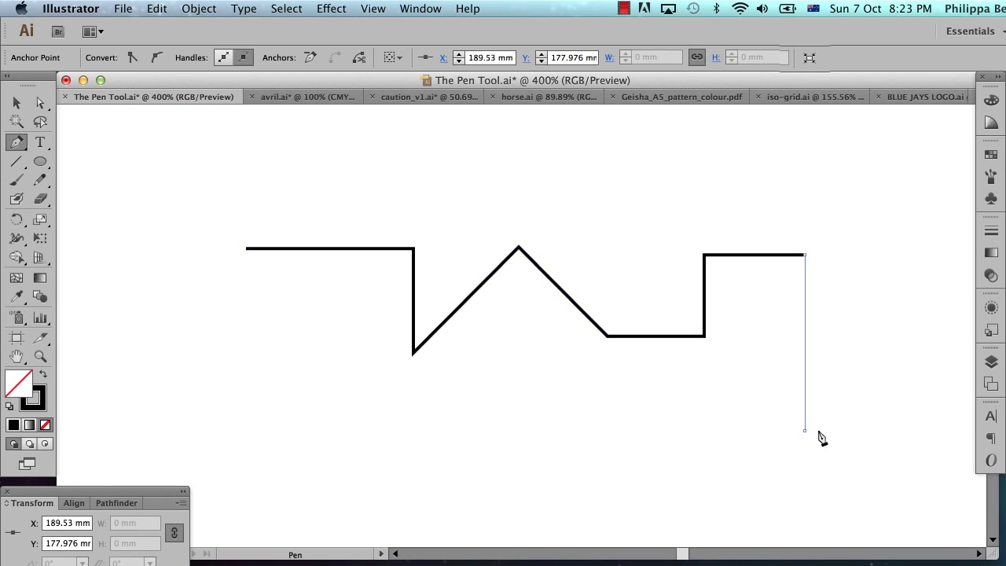
shift+click(712, 448)
shift+click(654, 398)
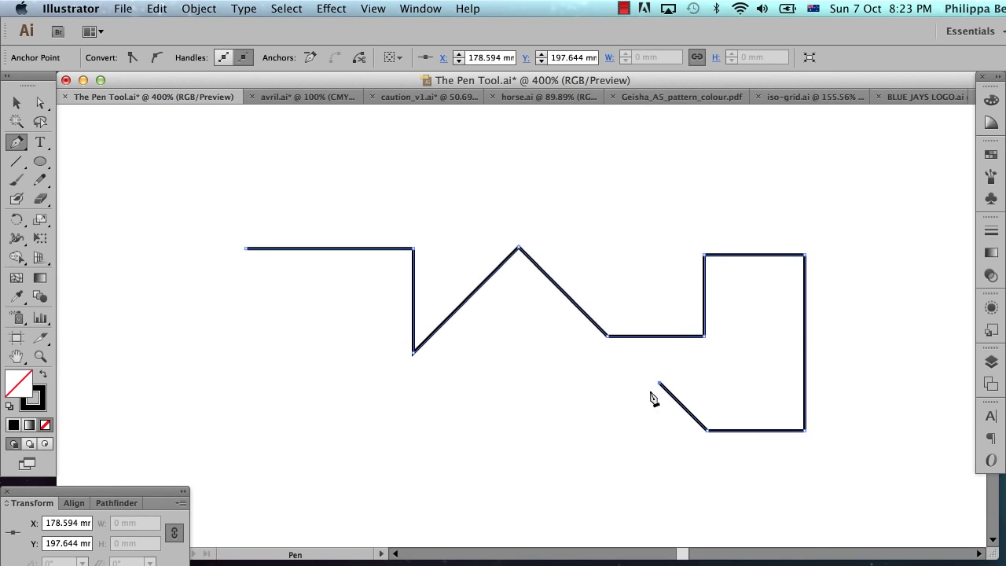
shift+click(617, 443)
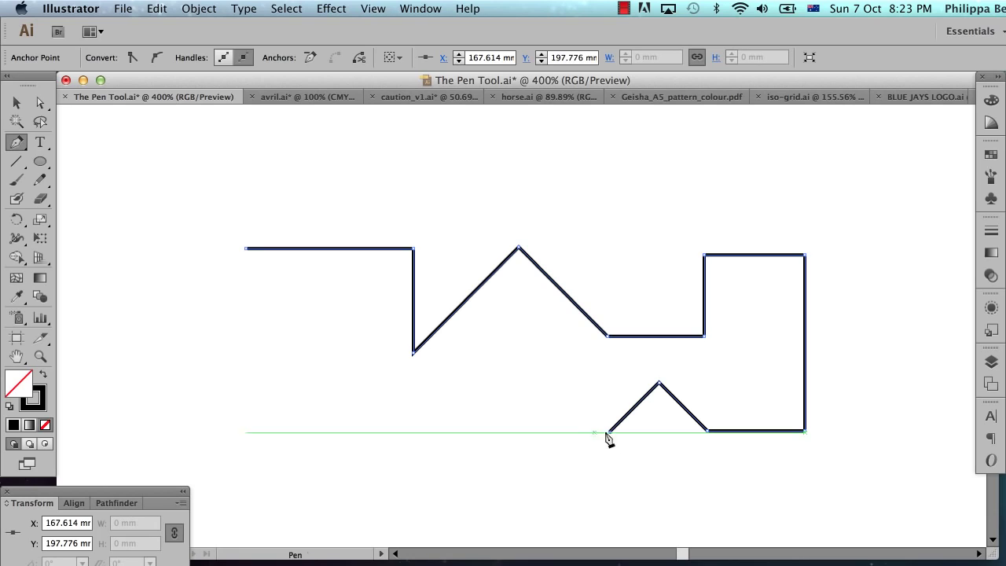
shift+click(501, 432)
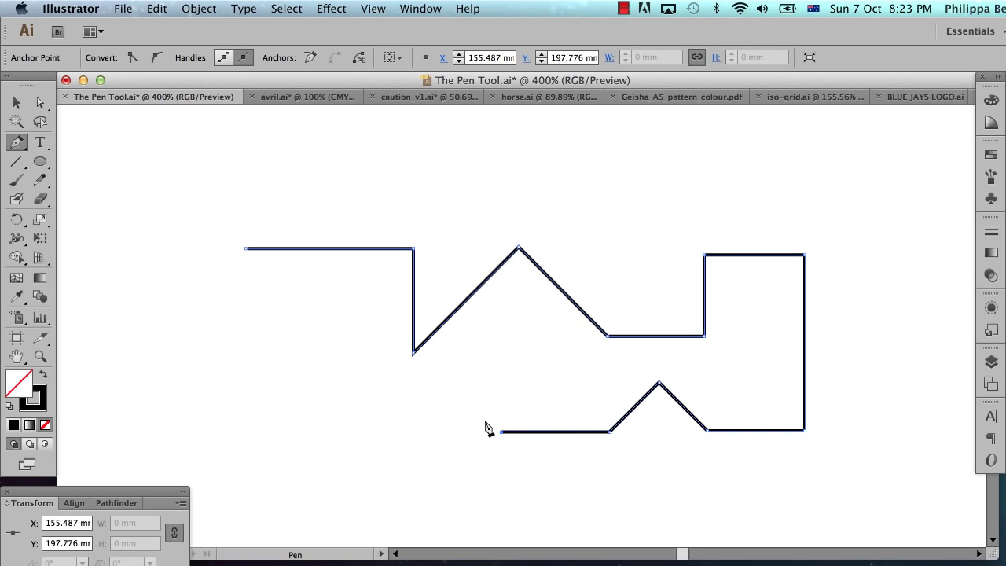
shift+click(445, 395)
shift+click(452, 437)
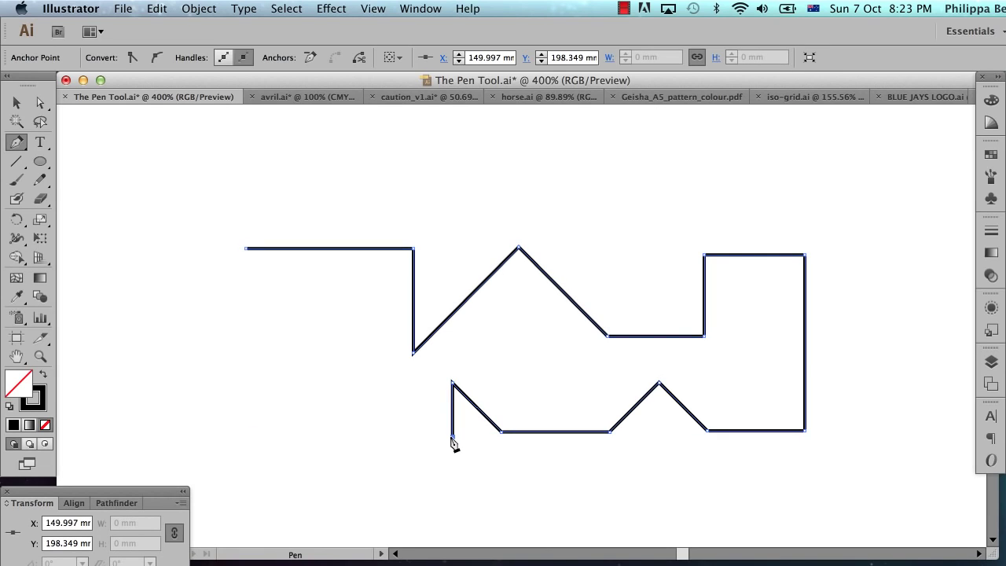
shift+click(235, 438)
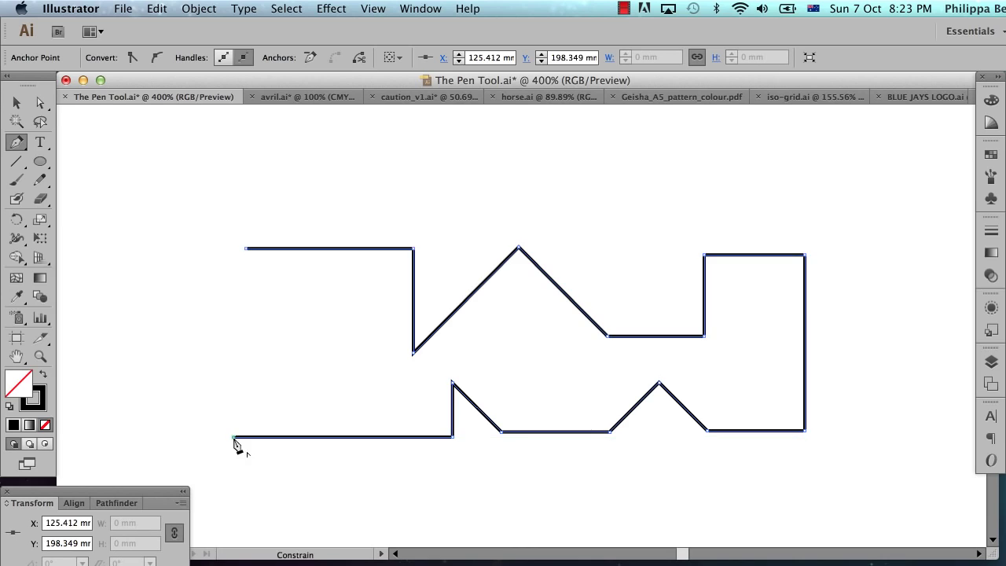
shift+click(228, 268)
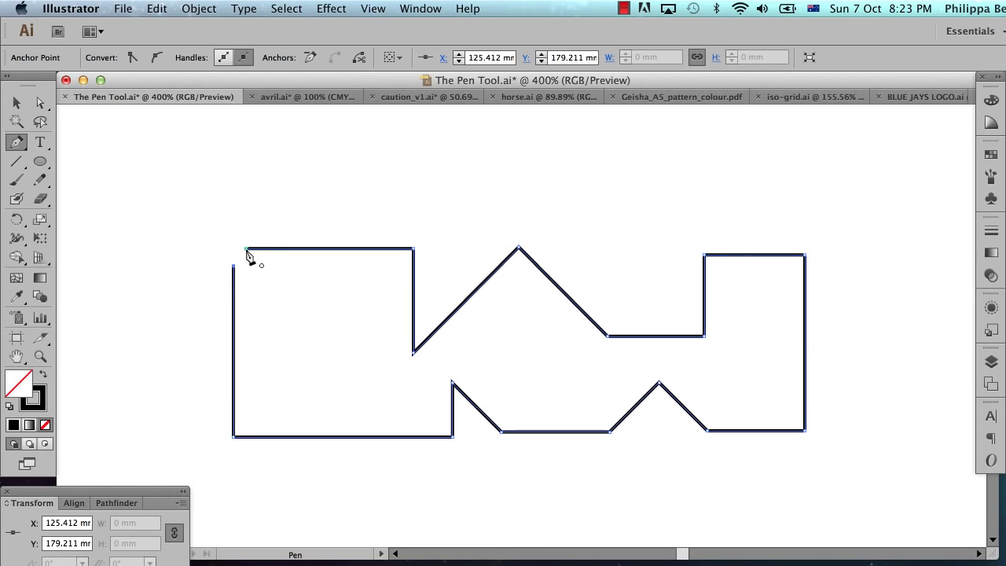
click(246, 249)
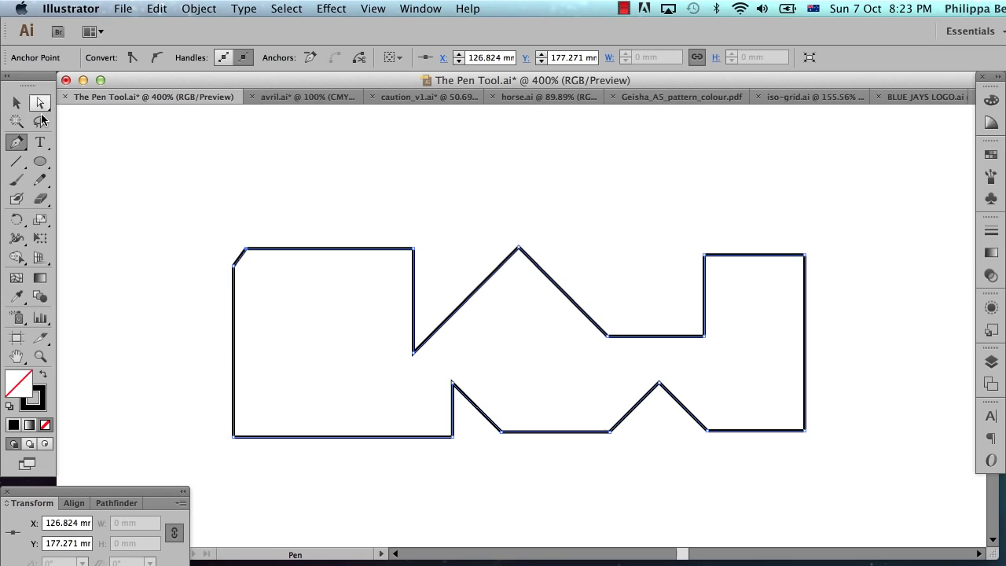
With Direct Selection, drag the peak anchor up-right and its lower anchor left to sharpen the spike
click(20, 107)
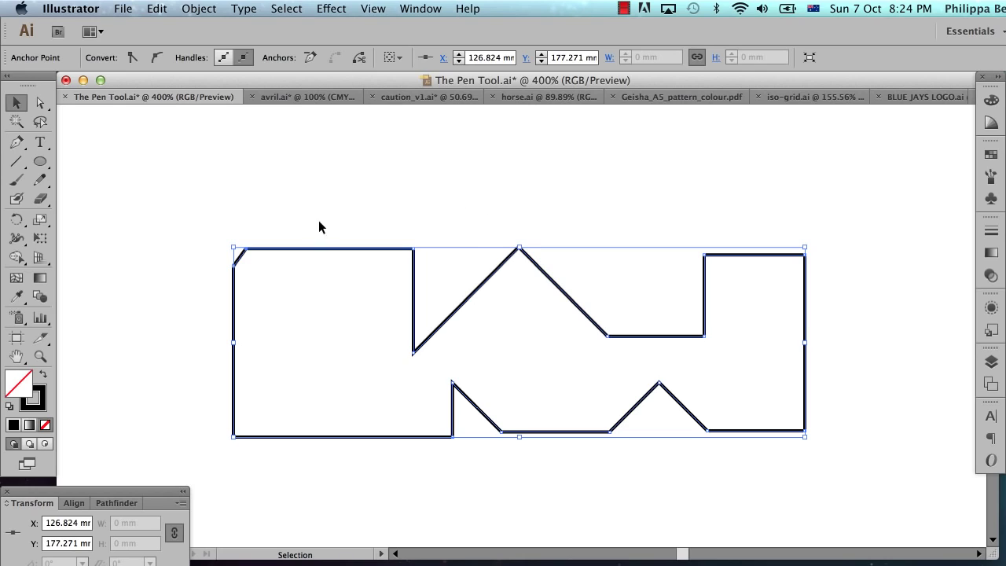
click(48, 106)
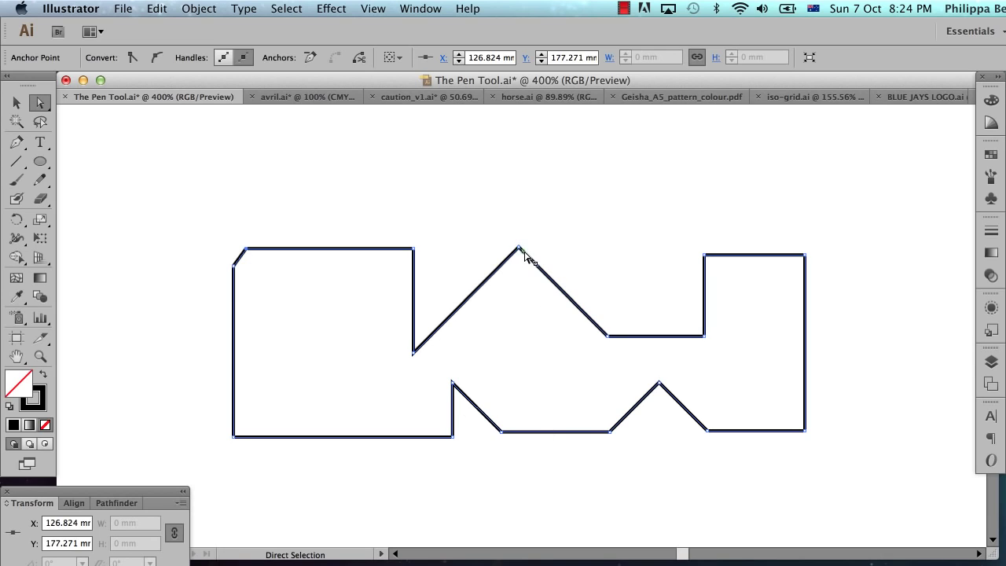
drag(518, 249, 556, 191)
drag(607, 338, 497, 321)
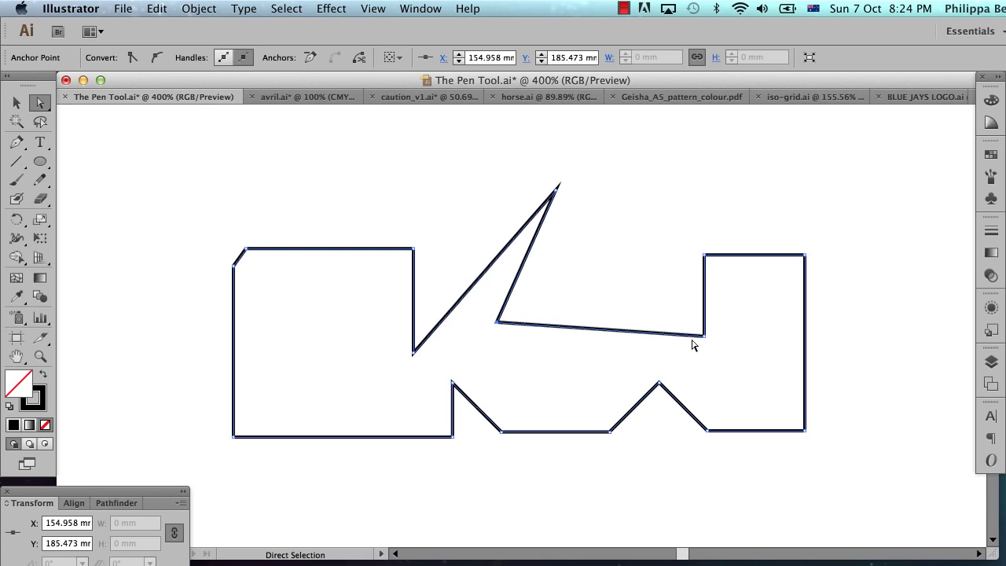
Undo the last two anchor edits and drag the spike's base anchor down-left
key(super+z)
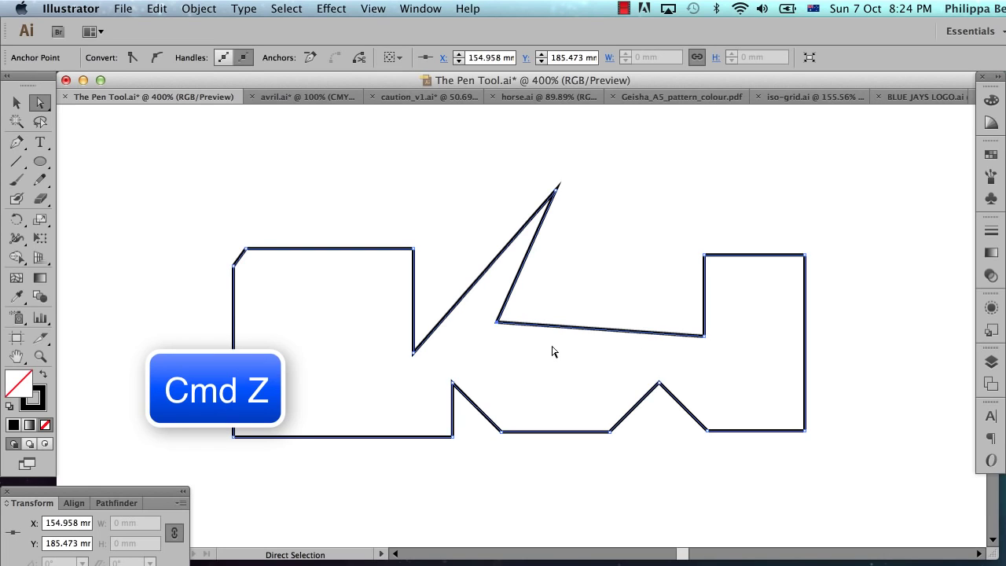
key(super+z)
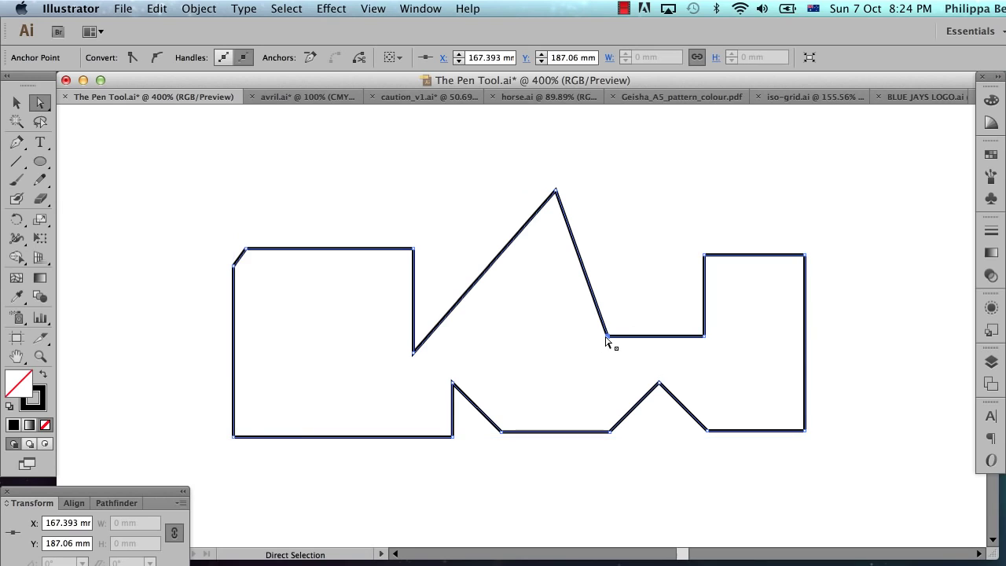
drag(607, 340, 504, 338)
Raise the right box's top-left corner into a slope and pull the bottom-right edge down
drag(705, 257, 703, 190)
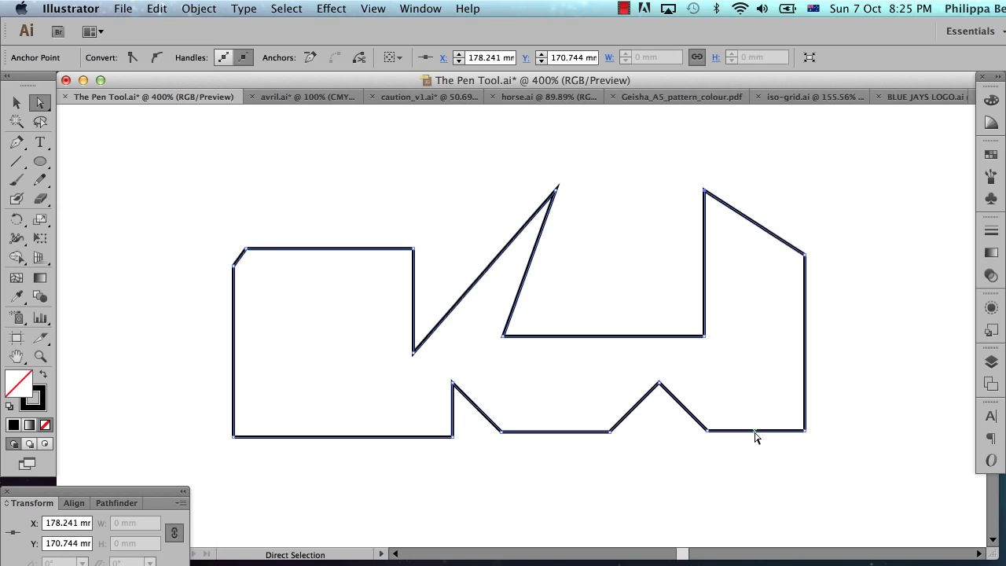
drag(755, 438, 823, 497)
scroll(849, 456, left, 2)
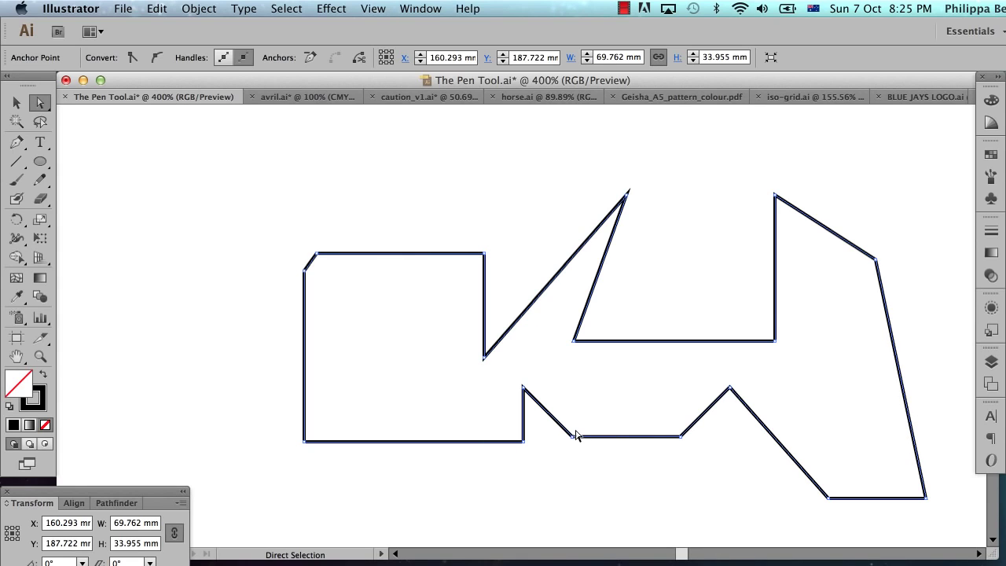
scroll(575, 435, right, 1)
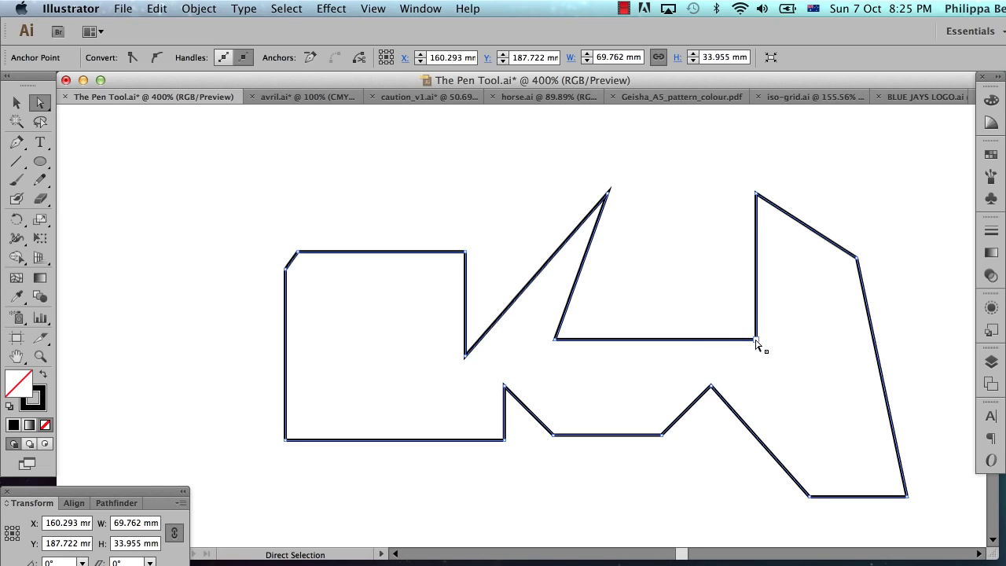
Add an anchor on the left box's top edge, raise it into a peak, and delete the top-left chamfer anchor
click(16, 141)
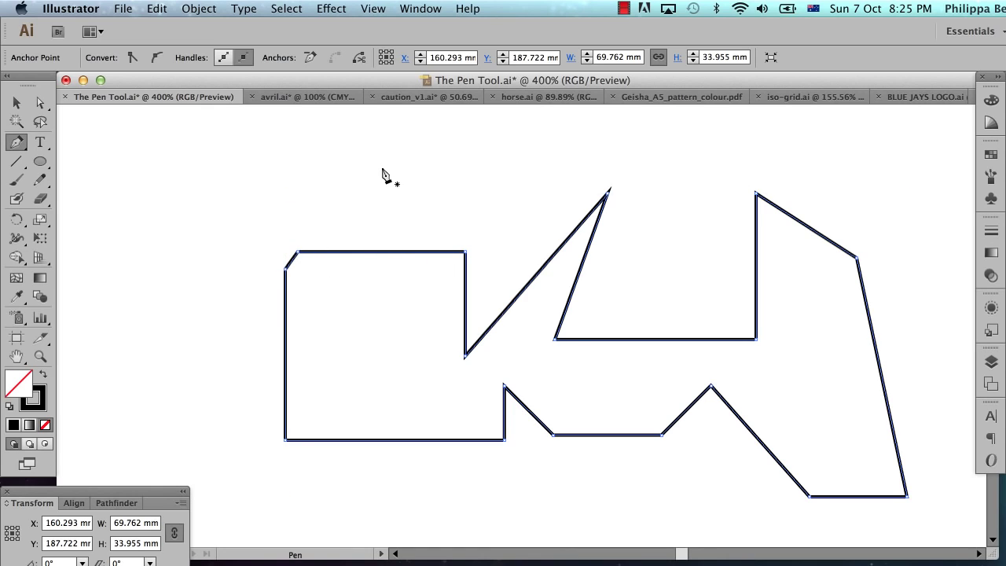
click(380, 253)
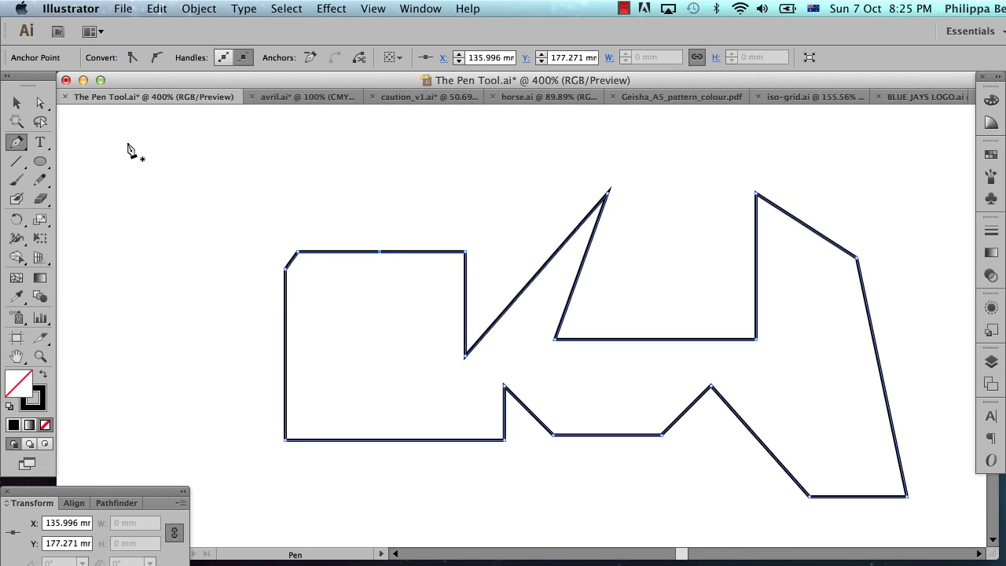
click(41, 102)
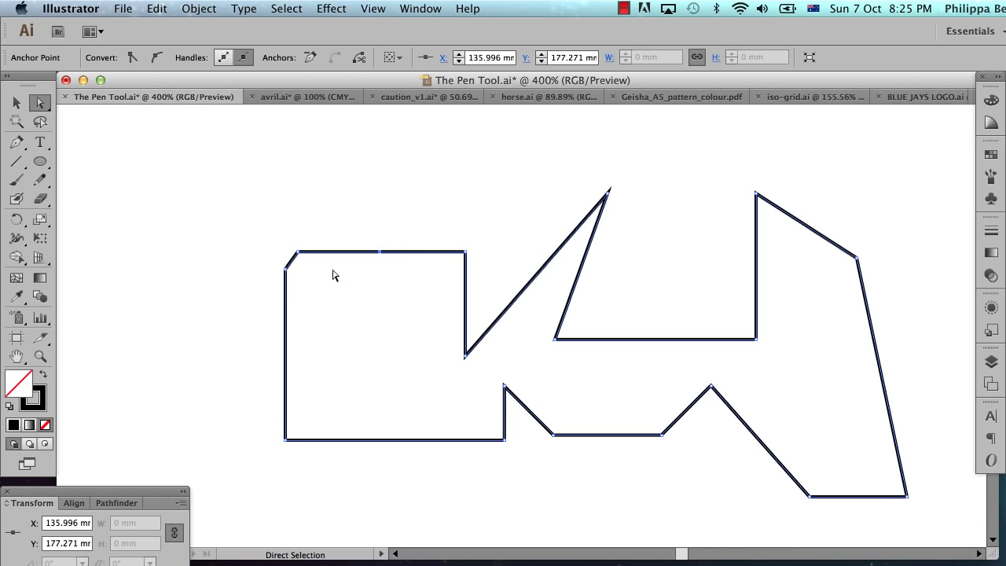
drag(380, 253, 376, 171)
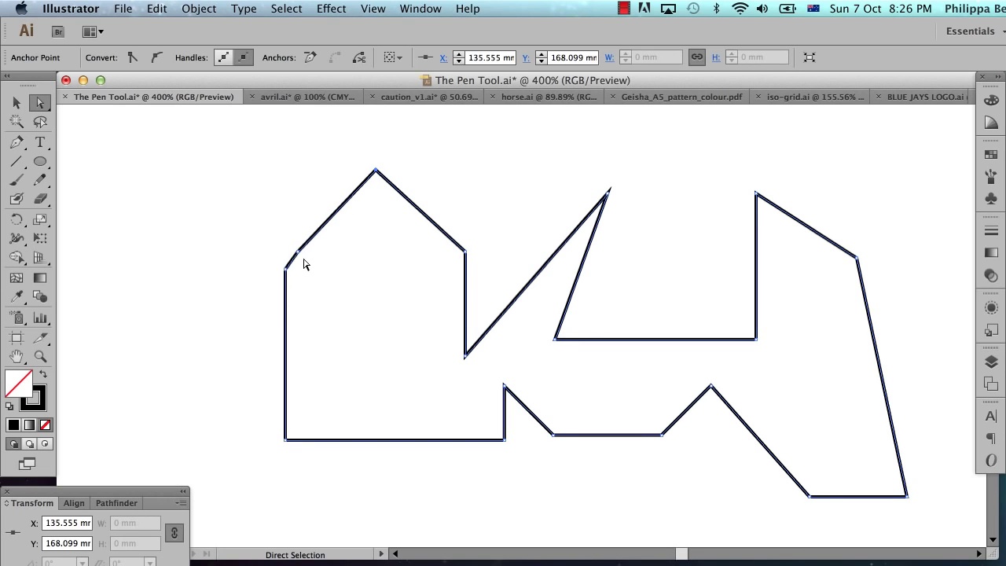
click(21, 144)
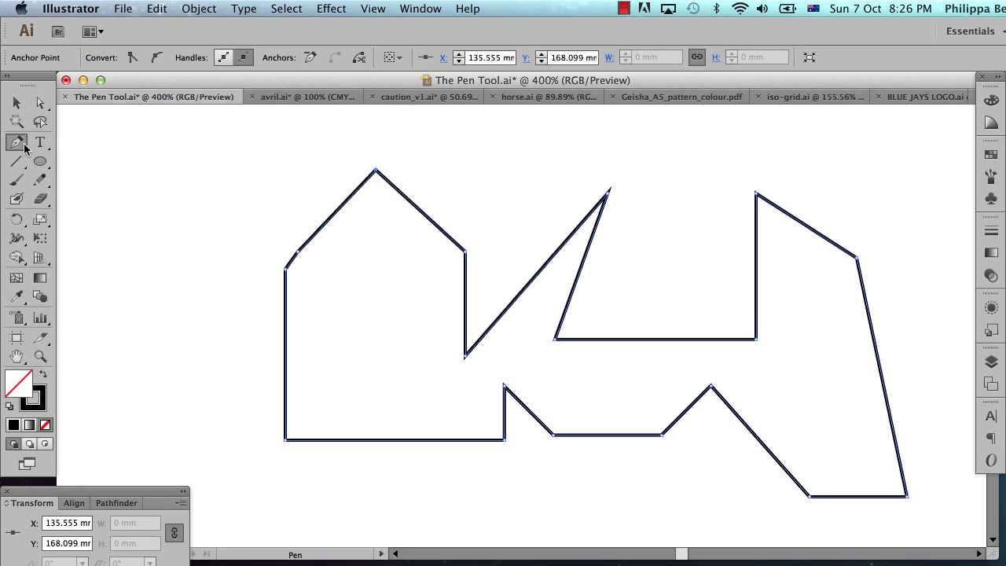
click(299, 253)
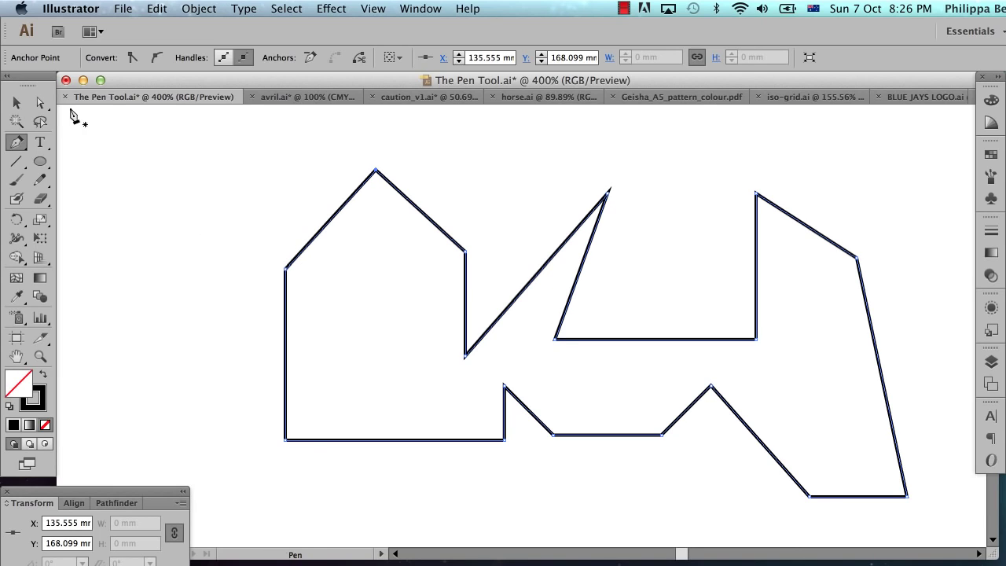
Select all and delete the whole test shape
key(a)
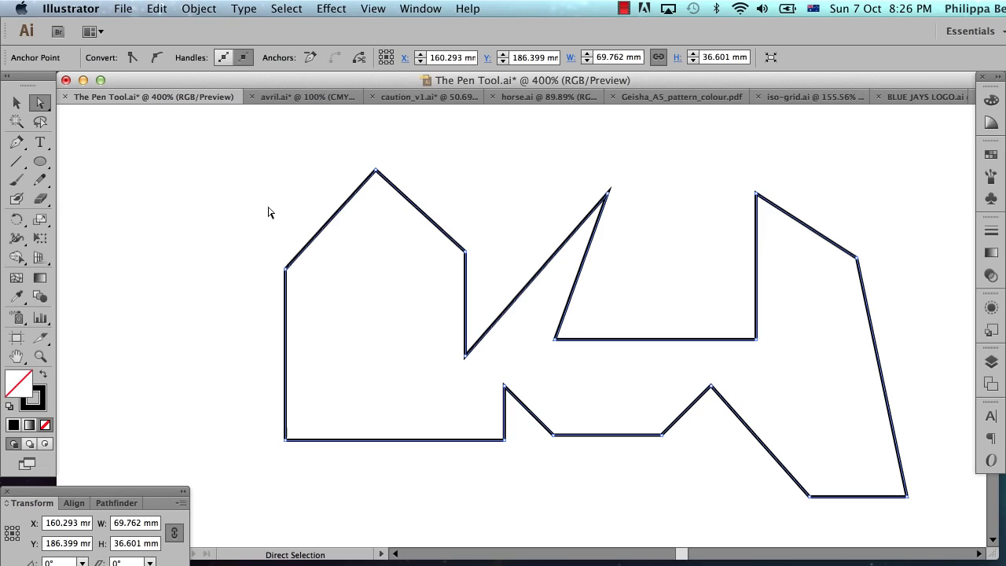
key(super+a)
key(Delete)
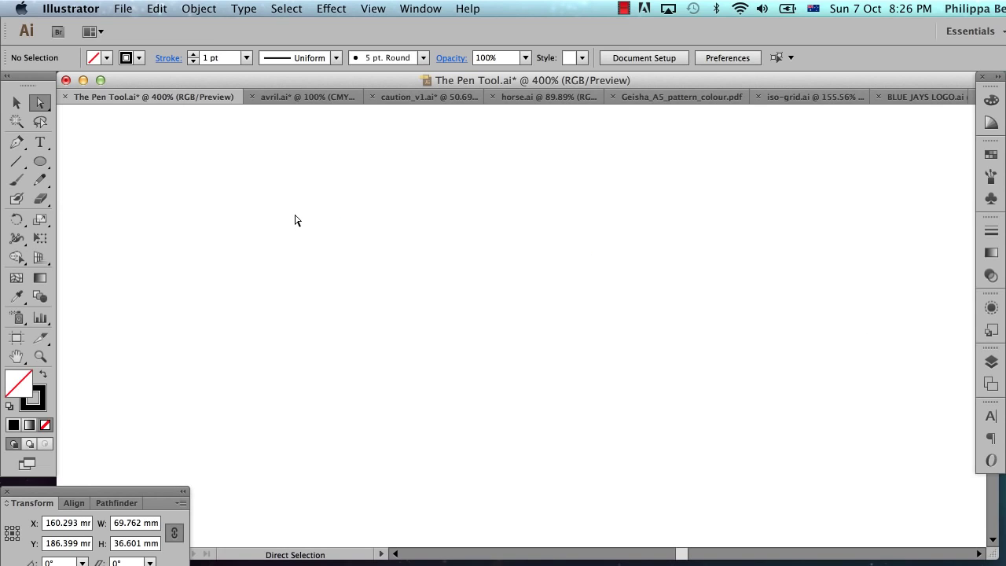
With the Pen tool, place a corner anchor then drag a smooth second anchor to form an arch
click(17, 144)
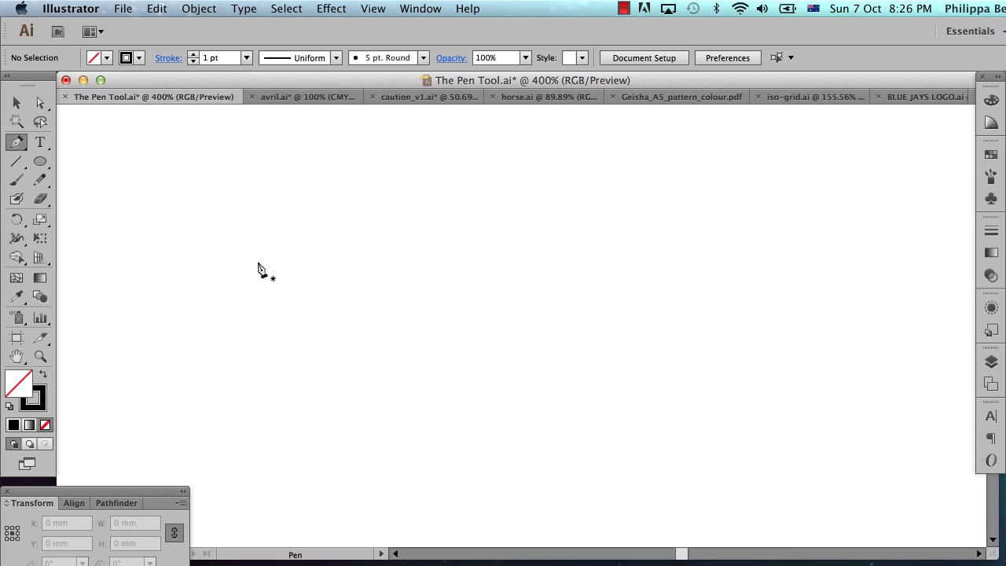
click(165, 250)
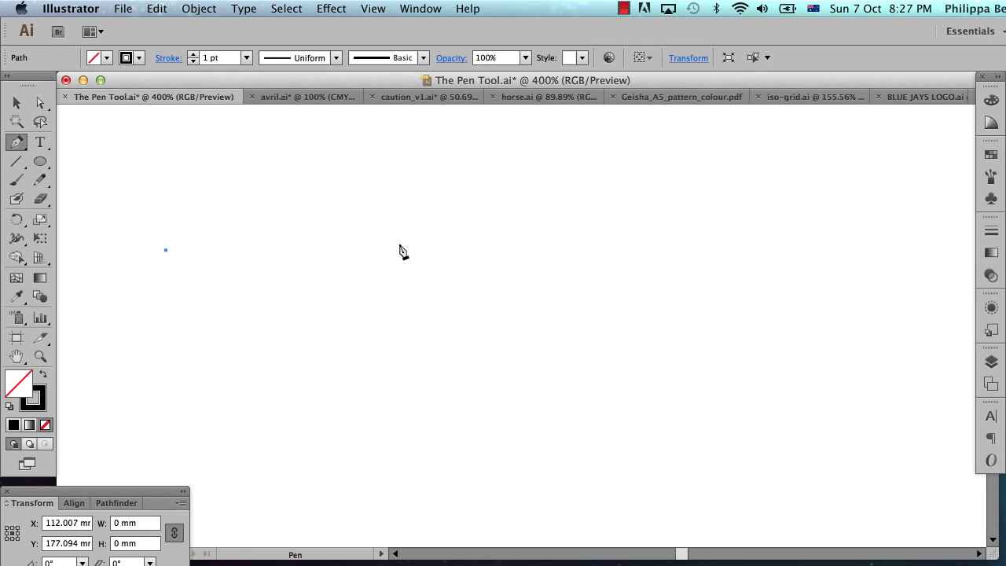
drag(399, 244, 513, 341)
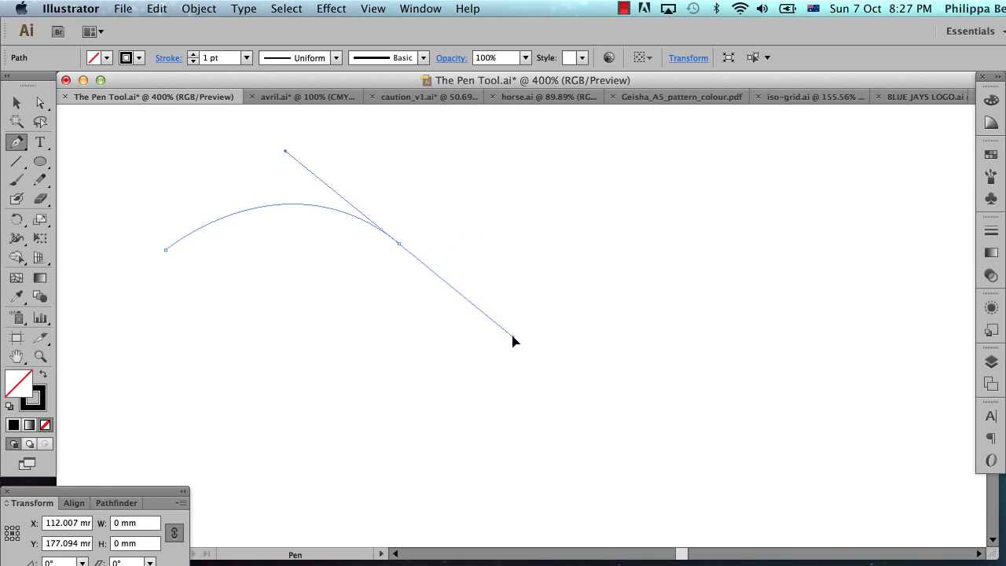
drag(513, 341, 512, 333)
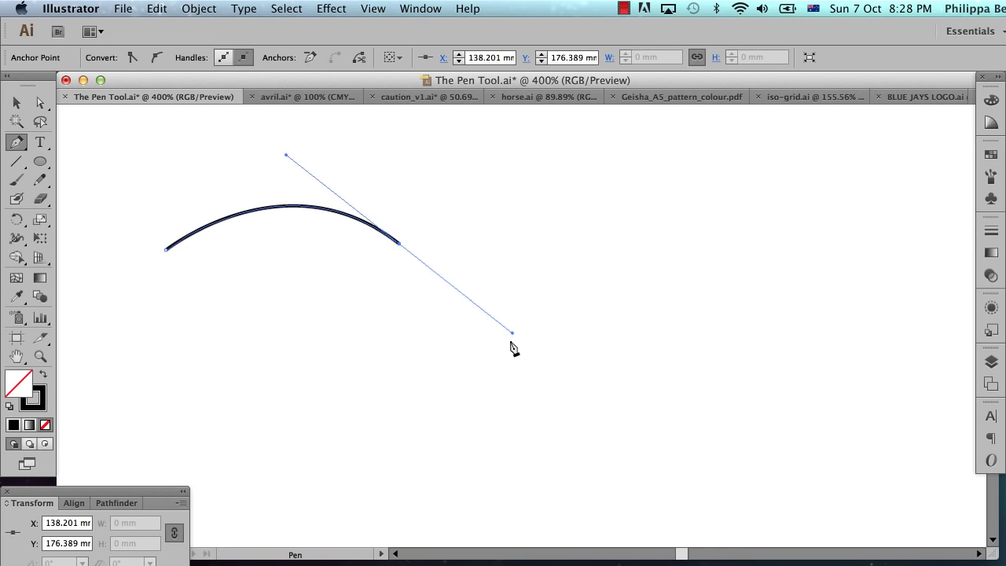
Try S-curve, downward and hooked continuations of the arc, undoing each, then remove the curve
click(562, 191)
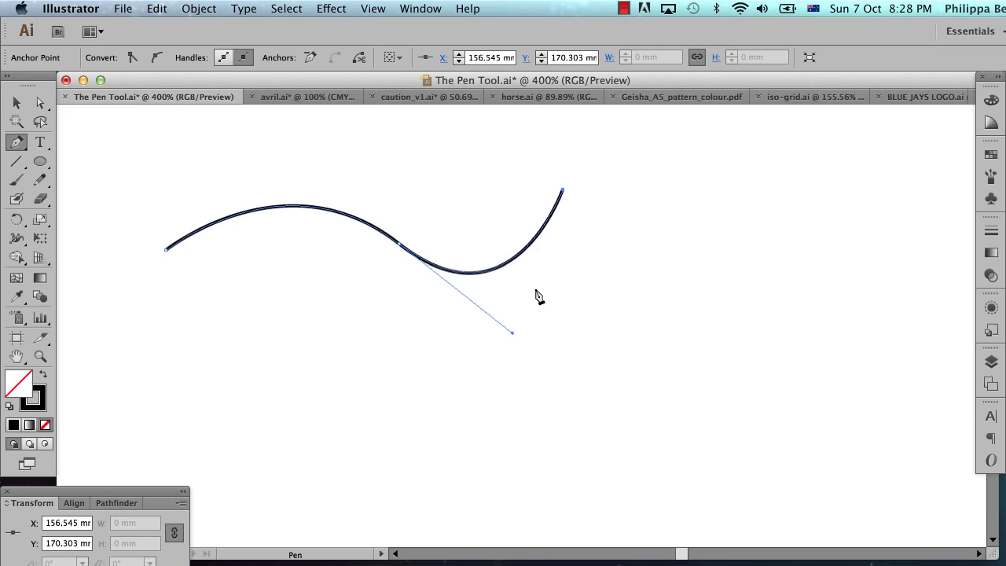
key(super+z)
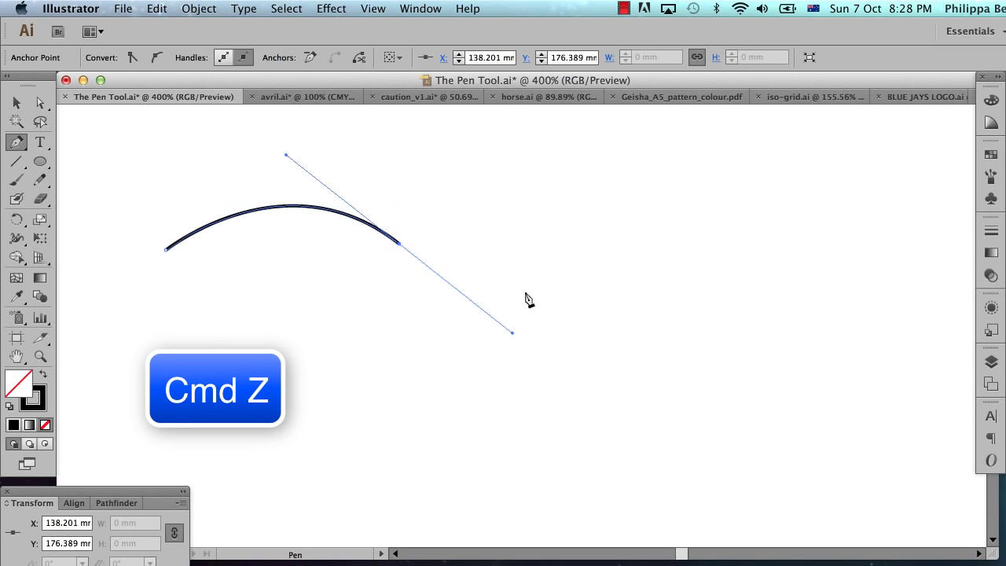
click(332, 409)
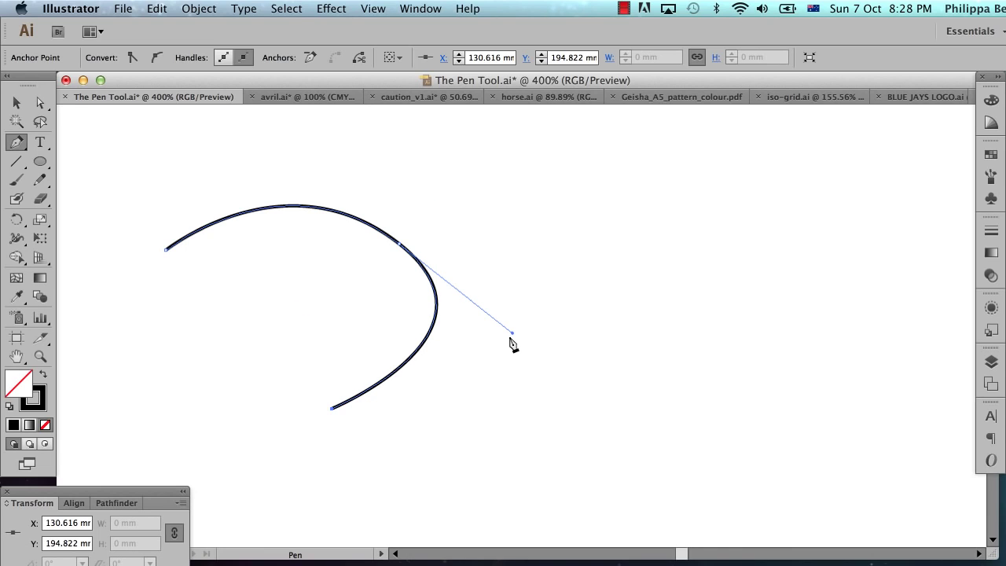
key(super+z)
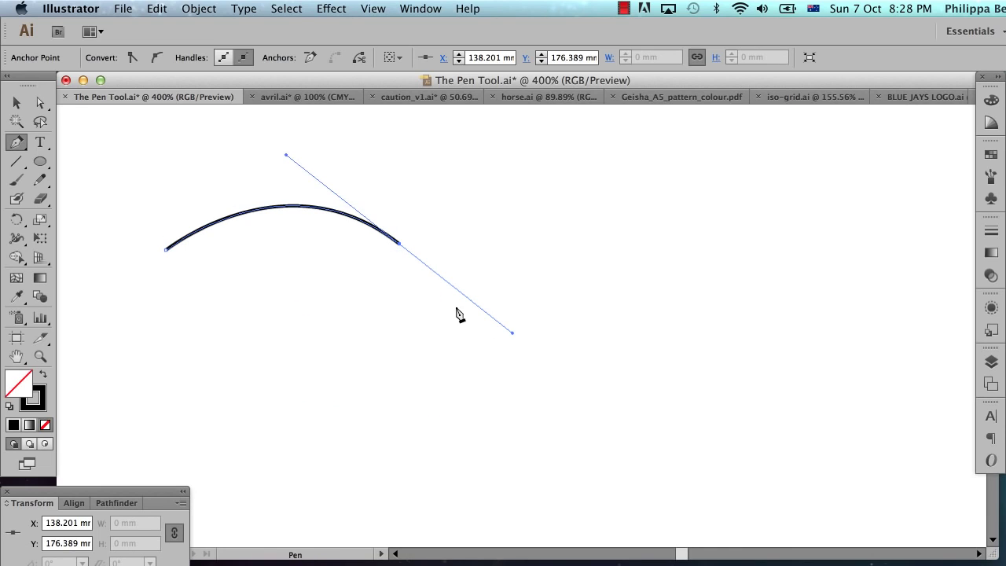
click(436, 289)
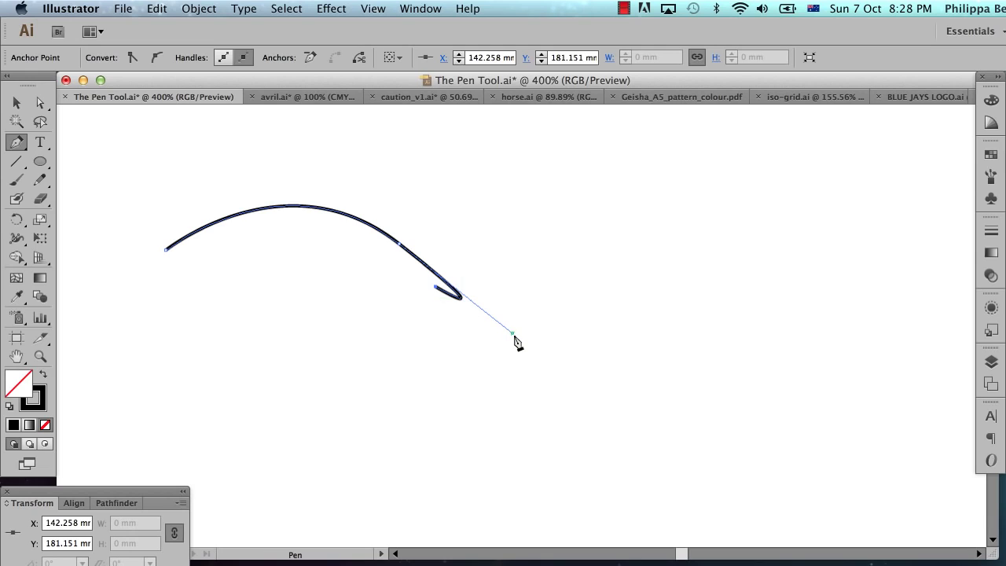
key(super+z)
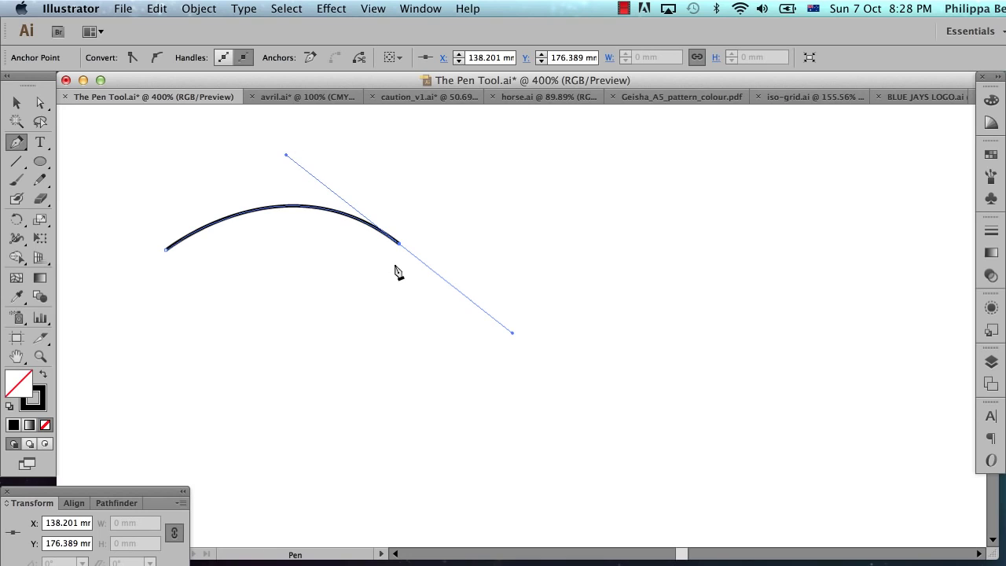
key(super+z)
key(super+z)
key(super+z)
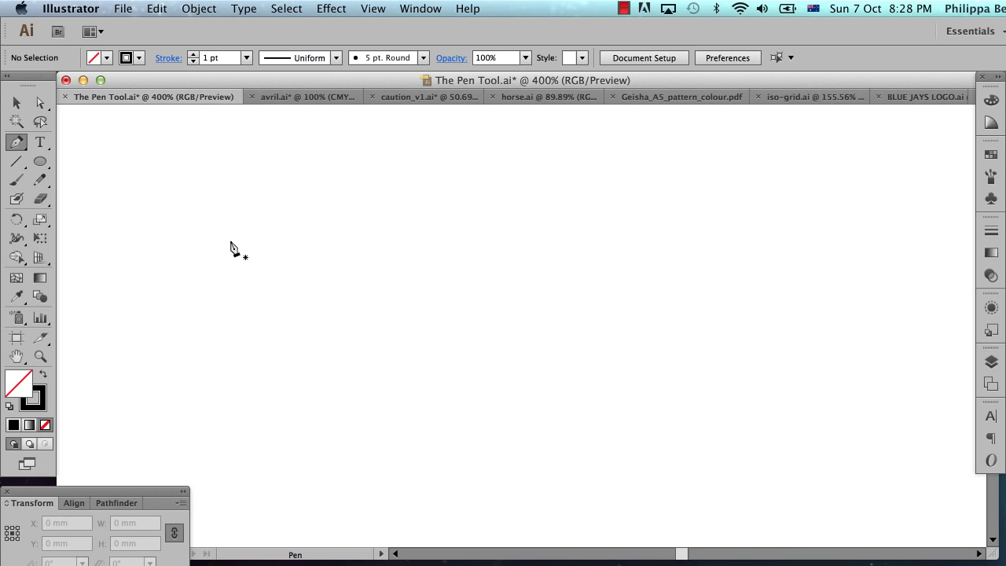
Draw a horizontal line, then a Shift-constrained smooth arch returning to the line's level
click(168, 218)
click(287, 218)
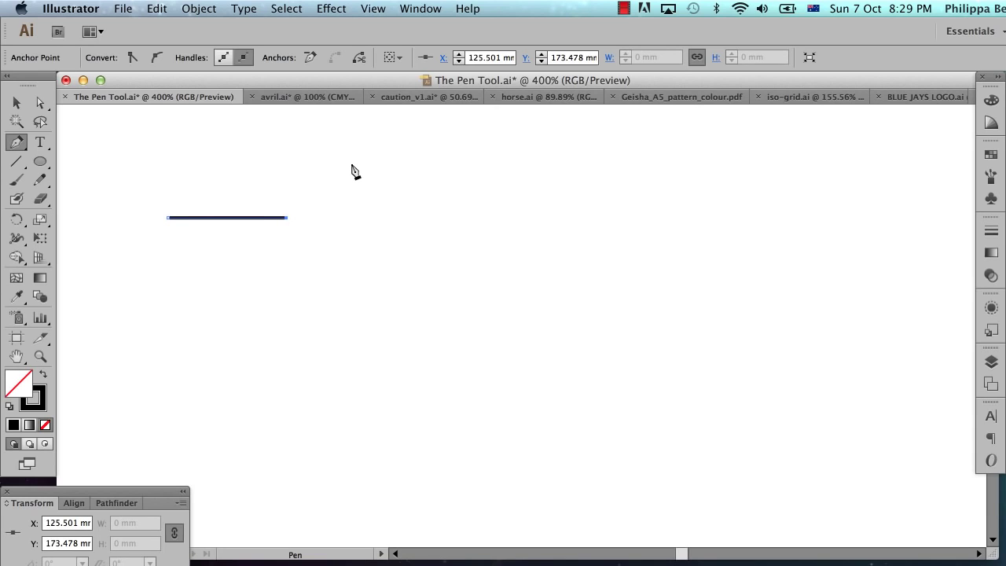
drag(352, 167, 417, 166)
key(shift)
mouse_move(415, 166)
mouse_down()
mouse_move(407, 165)
mouse_move(414, 166)
mouse_up()
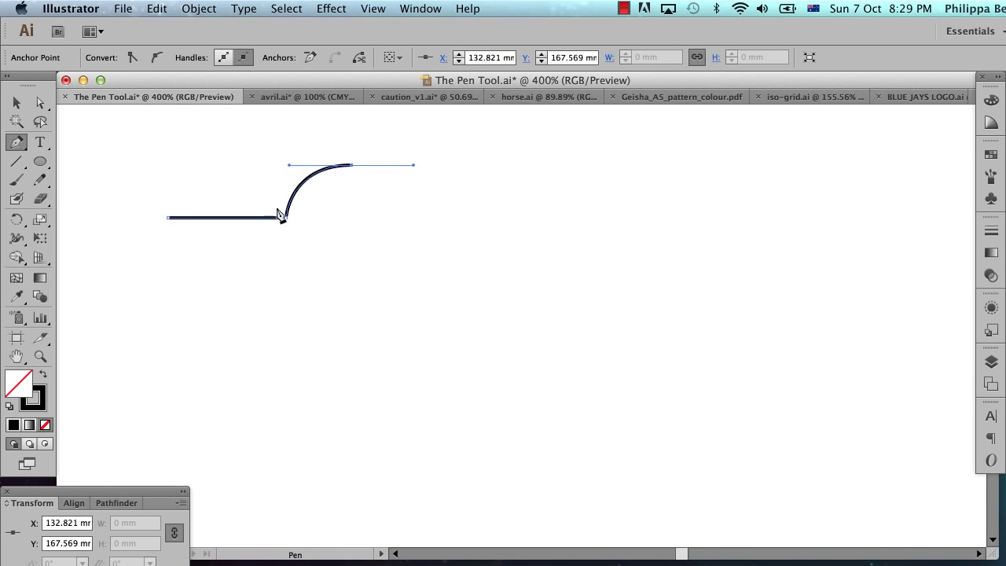
click(412, 220)
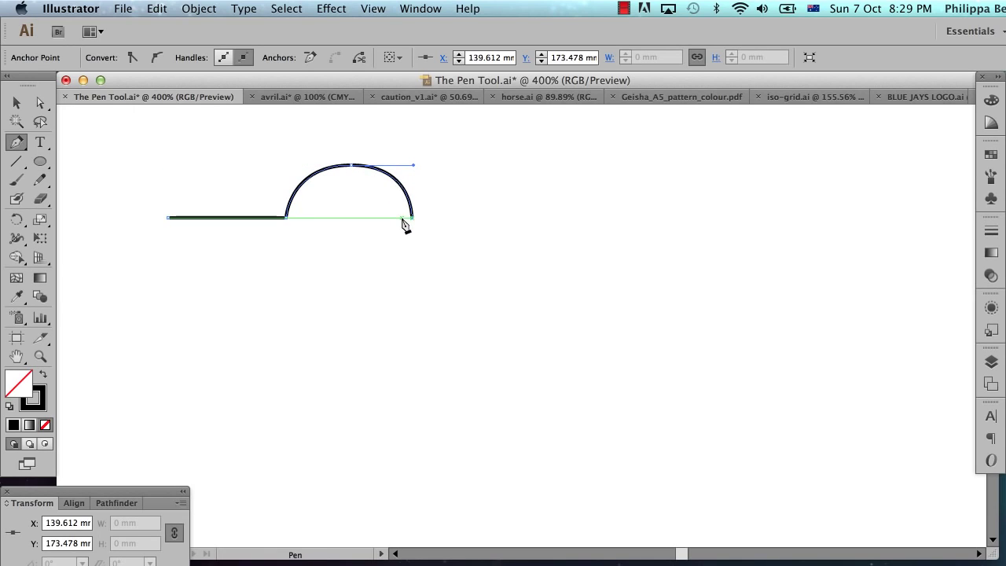
Add a straight run, a downward dip, another straight run and a final rising bump
click(513, 224)
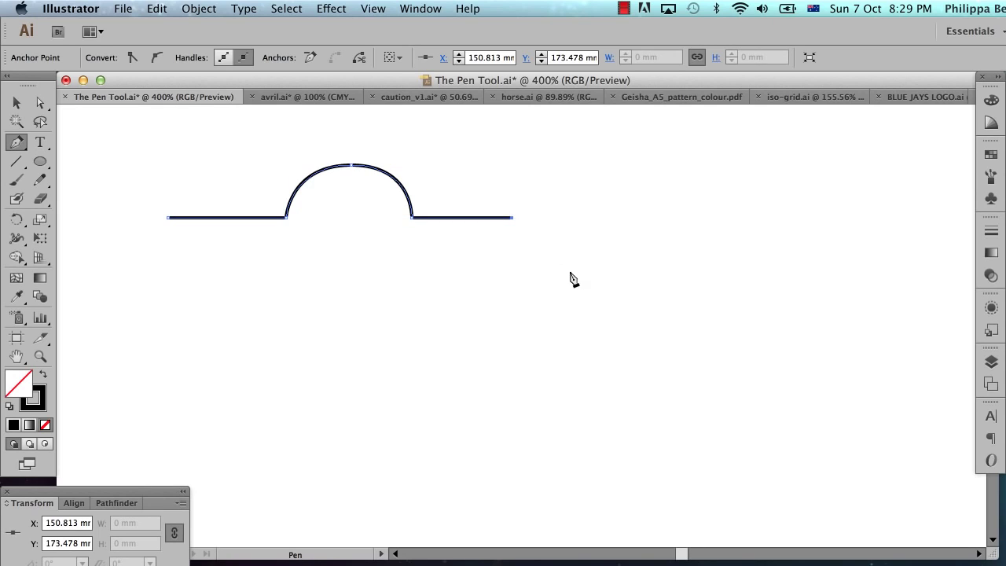
drag(590, 271, 657, 276)
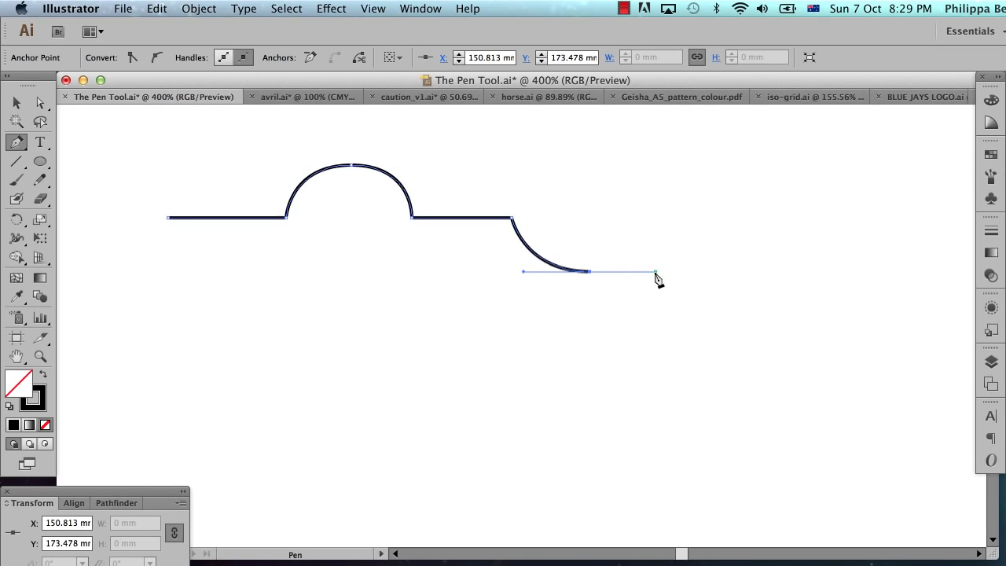
click(660, 219)
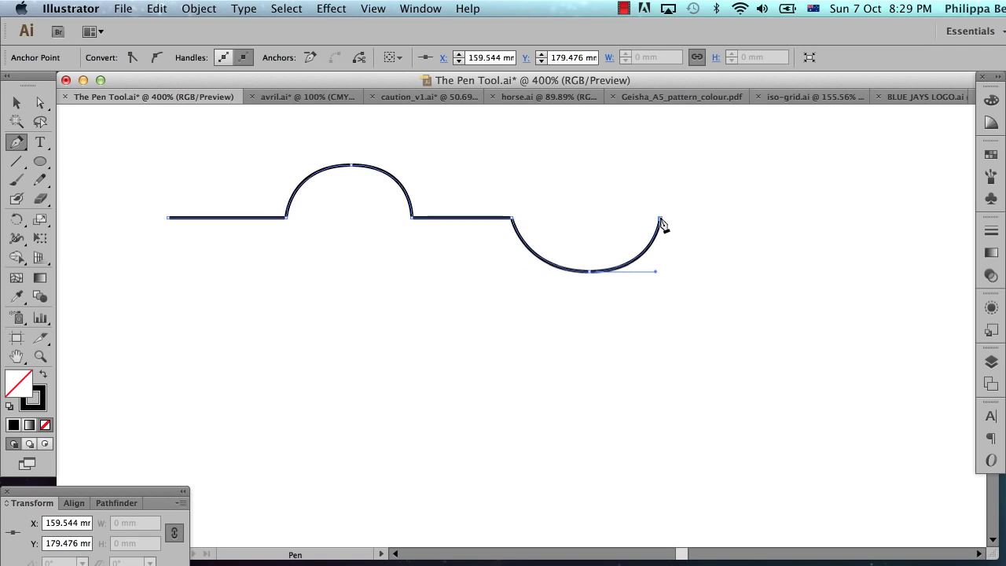
click(762, 219)
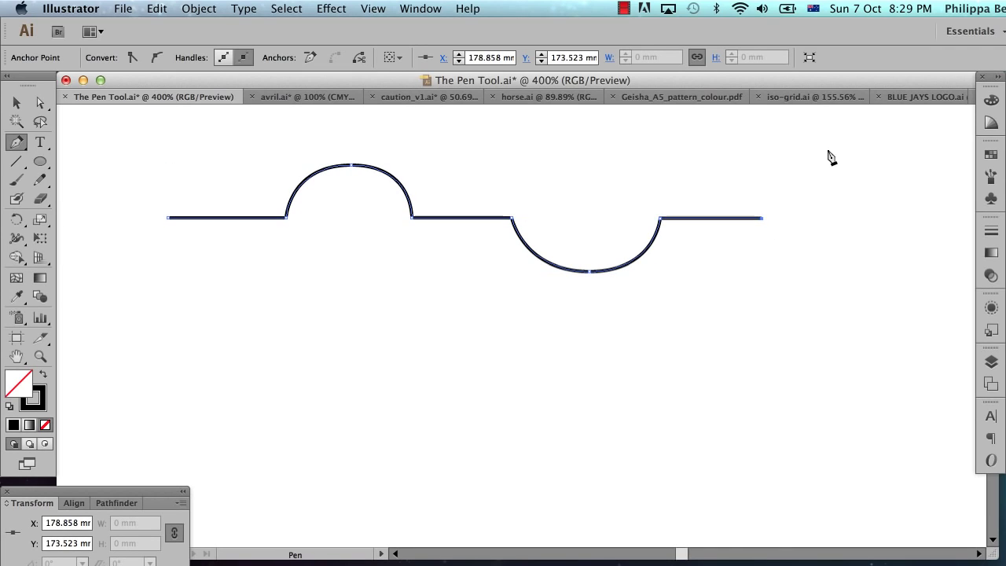
drag(839, 166, 917, 168)
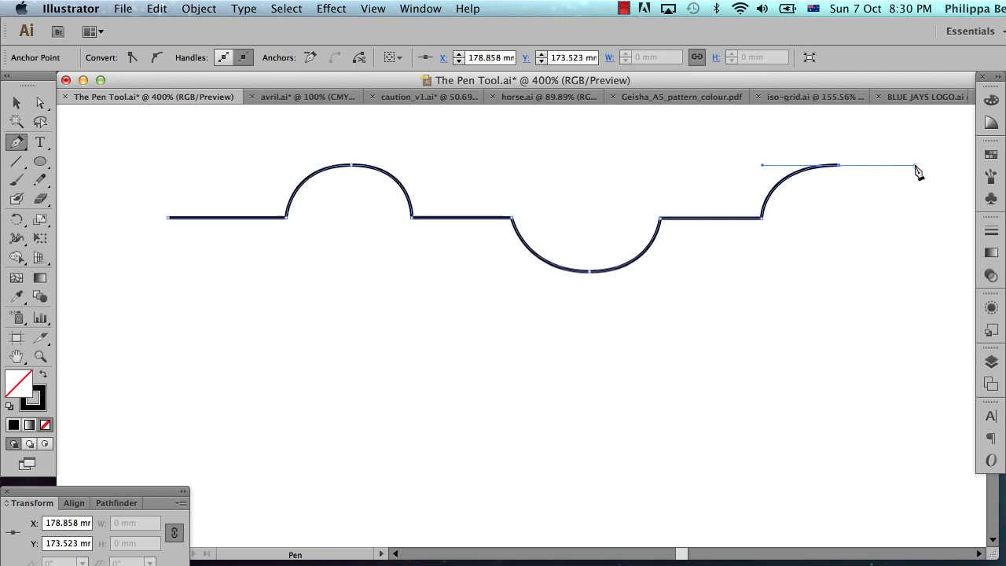
click(931, 220)
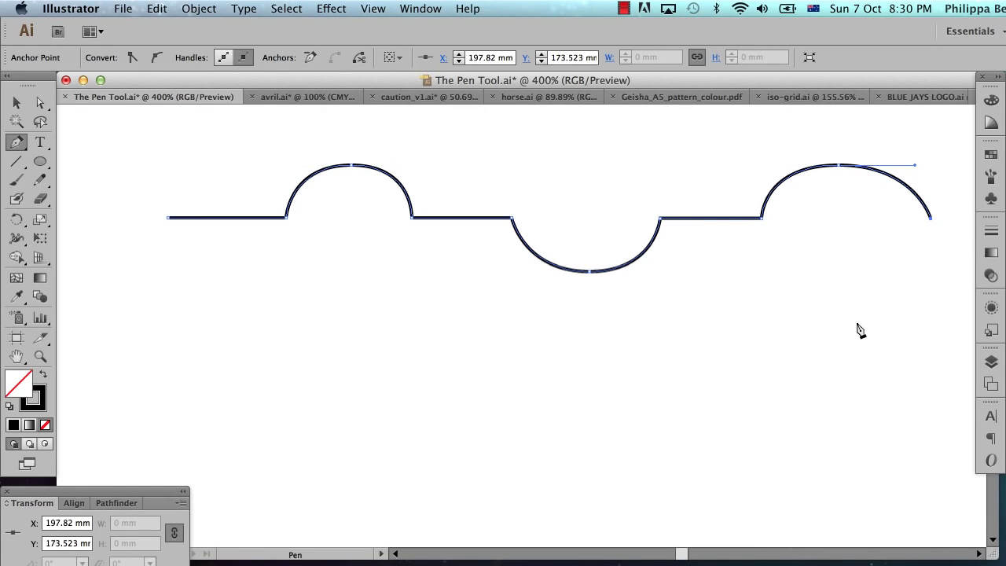
Deselect, then start a new wave below the first with a U curve, a crest and a trough
key(super+shift+a)
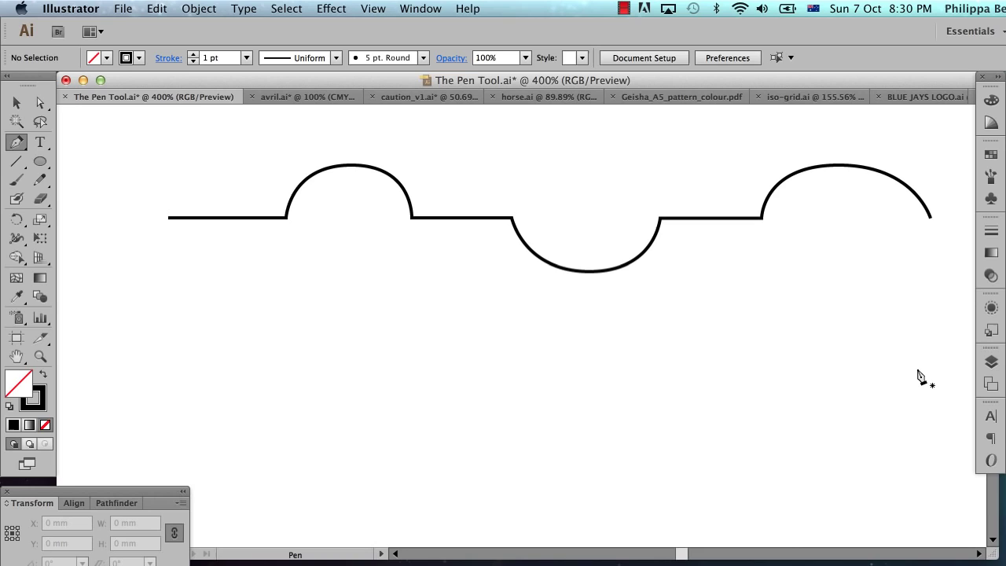
click(918, 371)
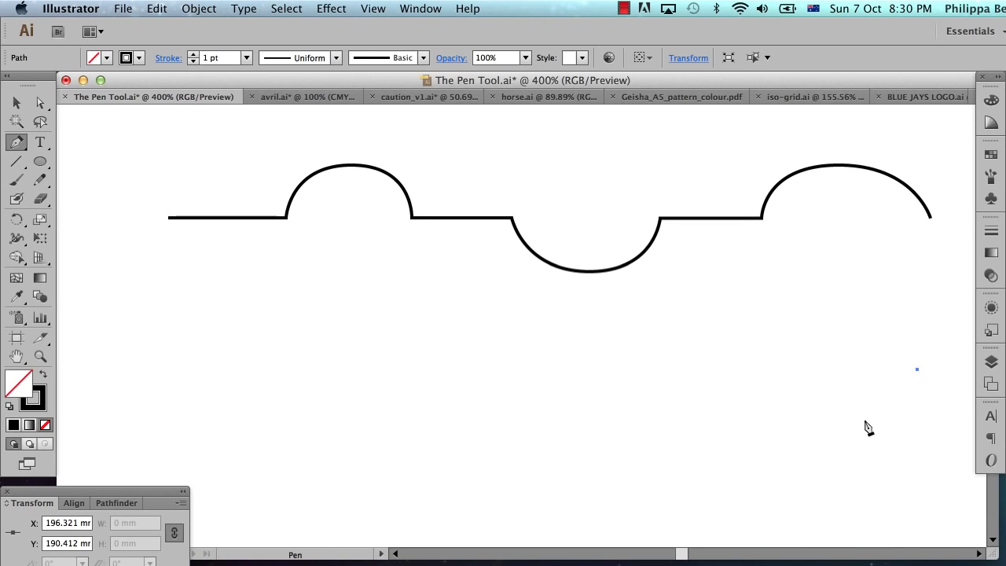
drag(859, 427, 800, 378)
click(798, 371)
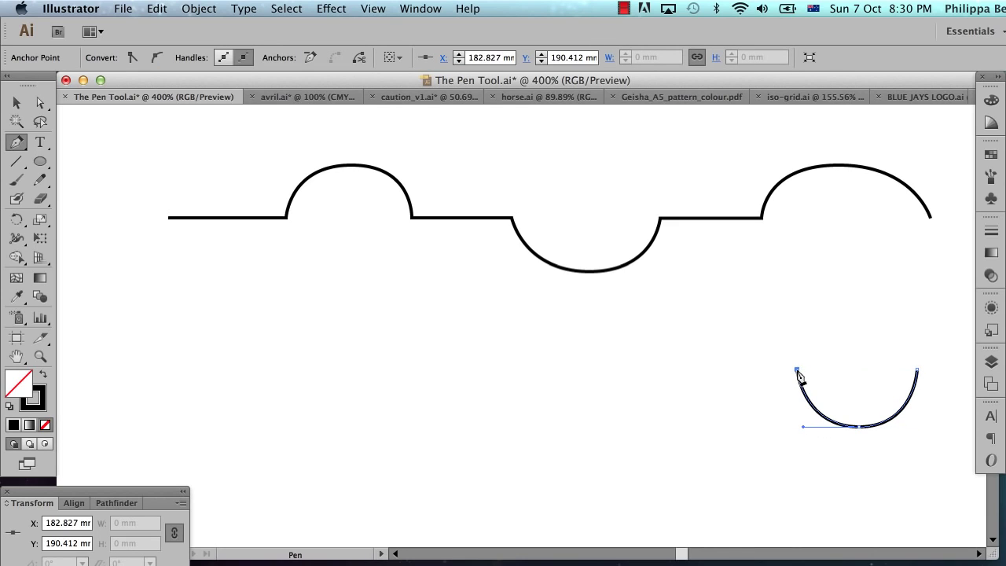
mouse_move(710, 318)
mouse_down()
mouse_move(645, 318)
mouse_move(635, 331)
mouse_up()
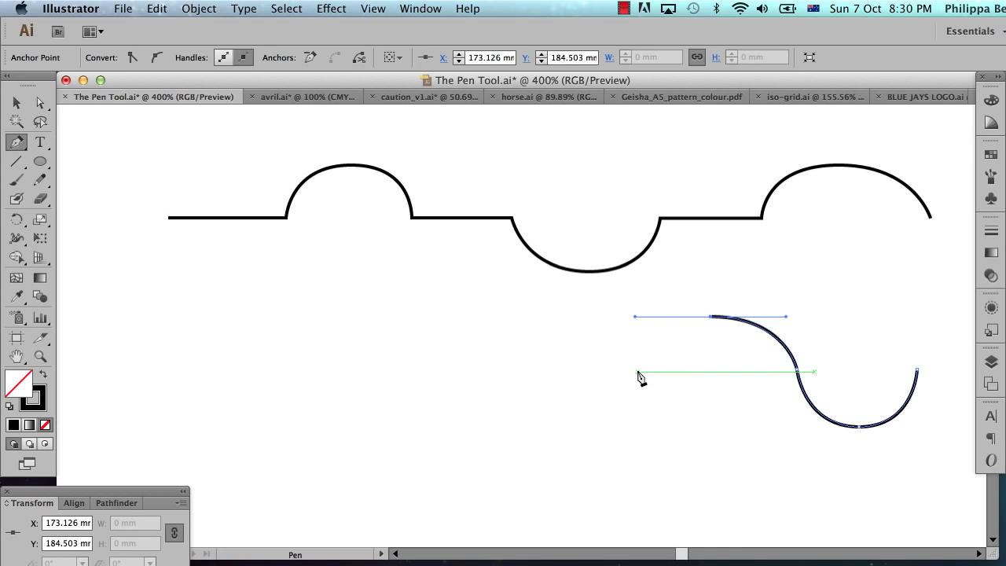
click(637, 371)
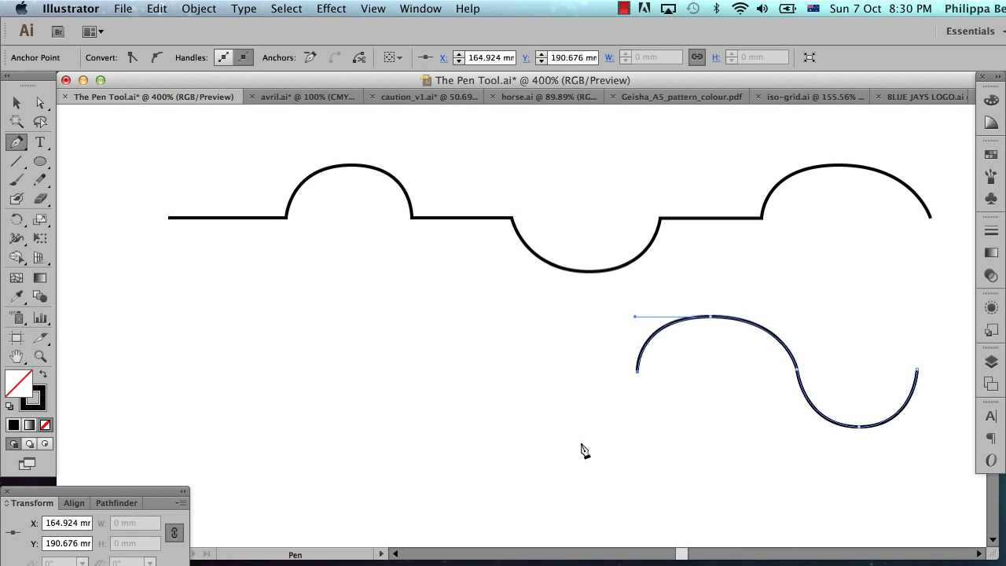
drag(573, 434, 510, 456)
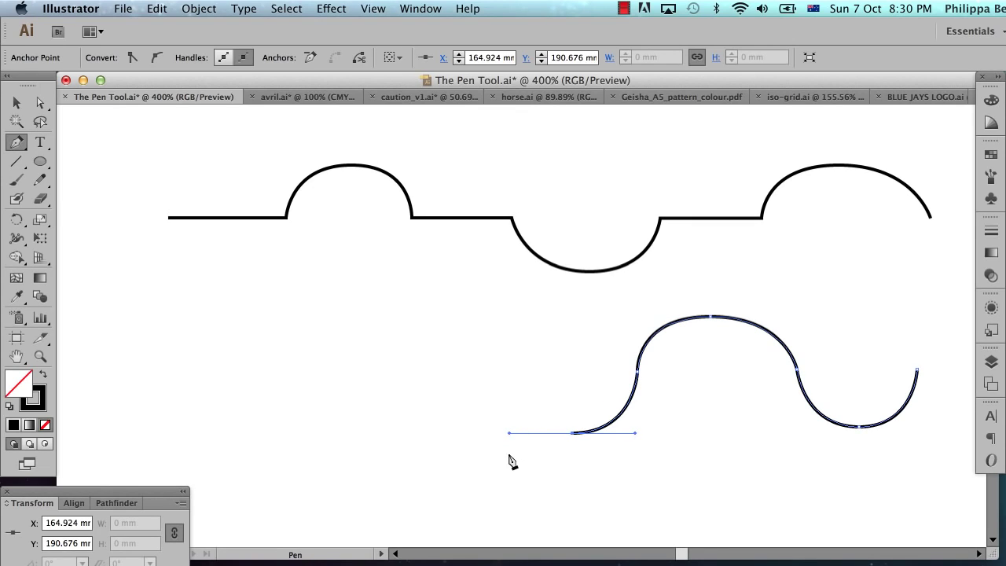
Continue the wave with another crest and a final trough, ending in an upward curl at left
click(507, 375)
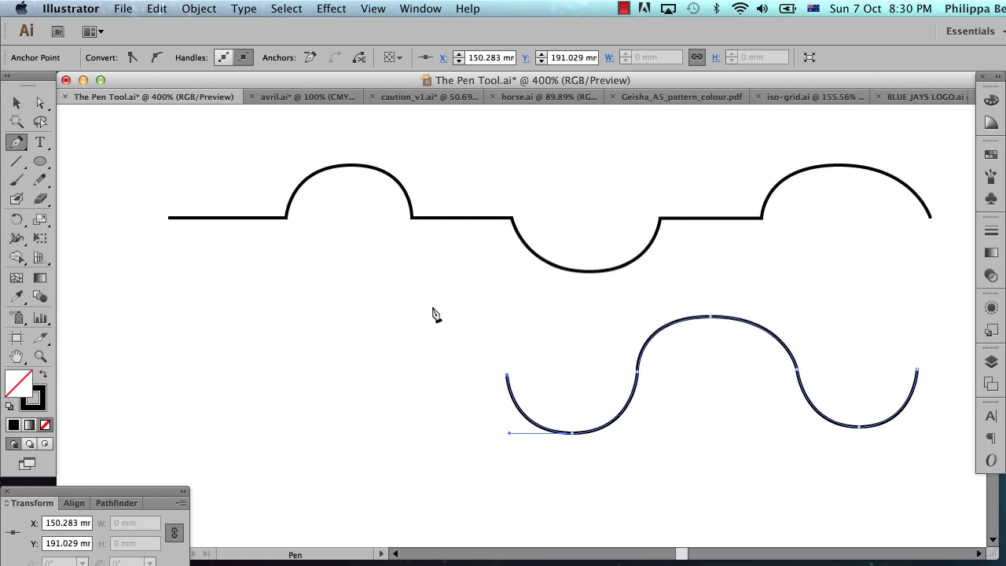
drag(434, 308, 361, 308)
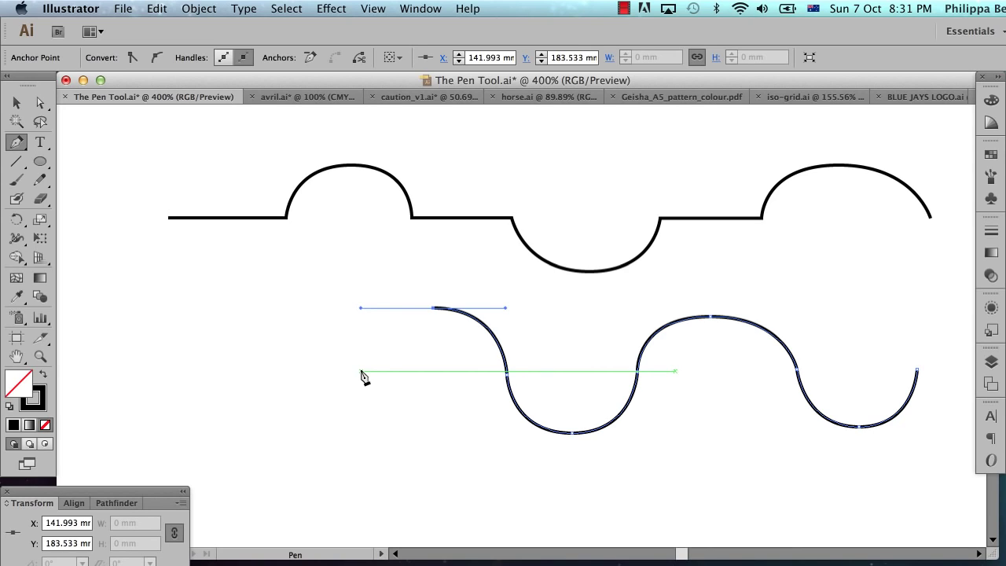
click(361, 372)
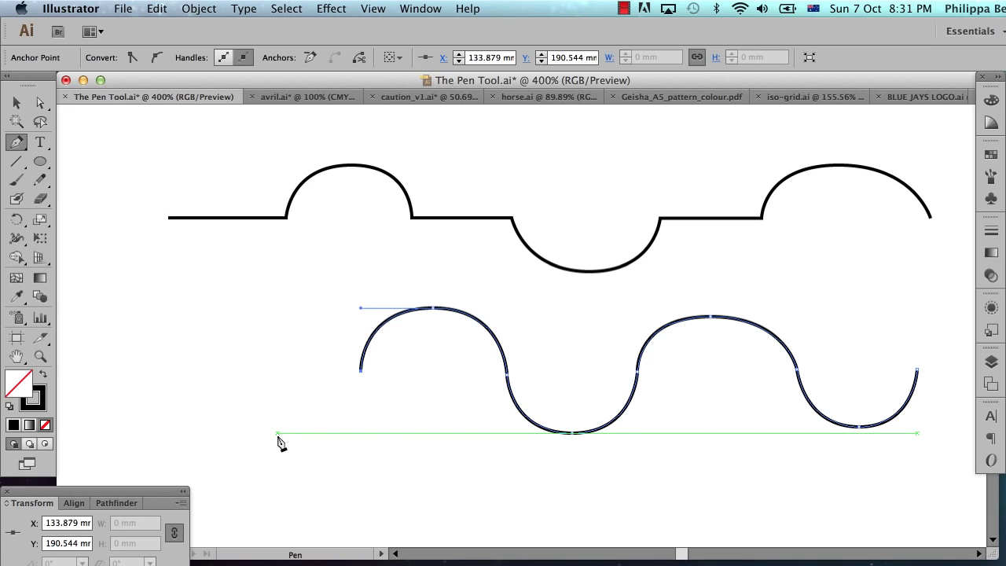
drag(278, 433, 194, 463)
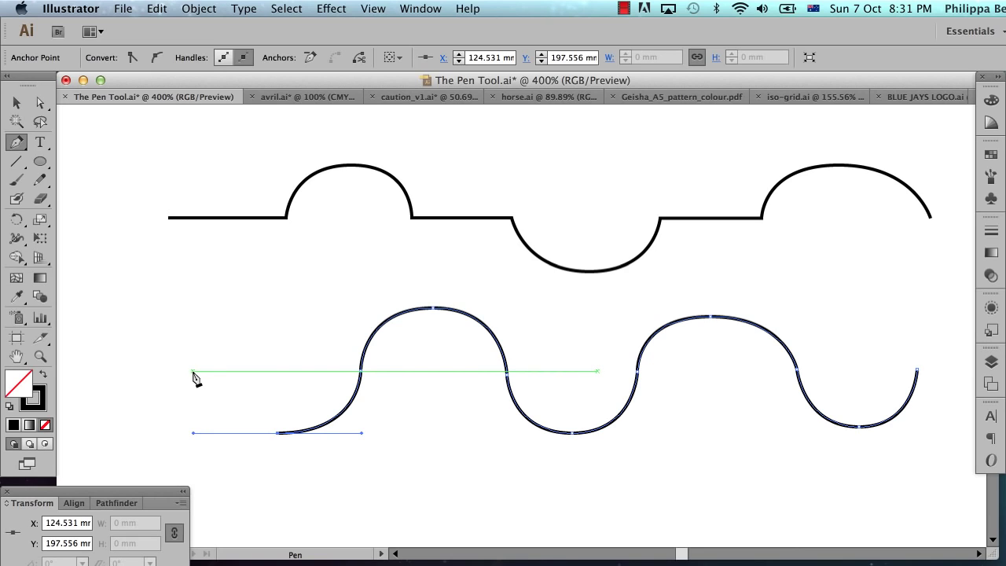
click(193, 372)
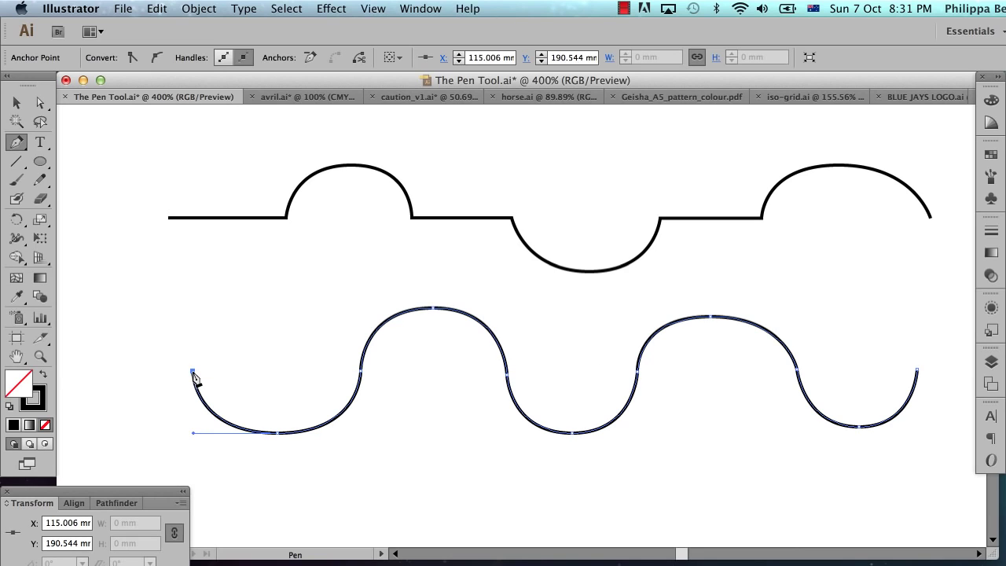
click(16, 103)
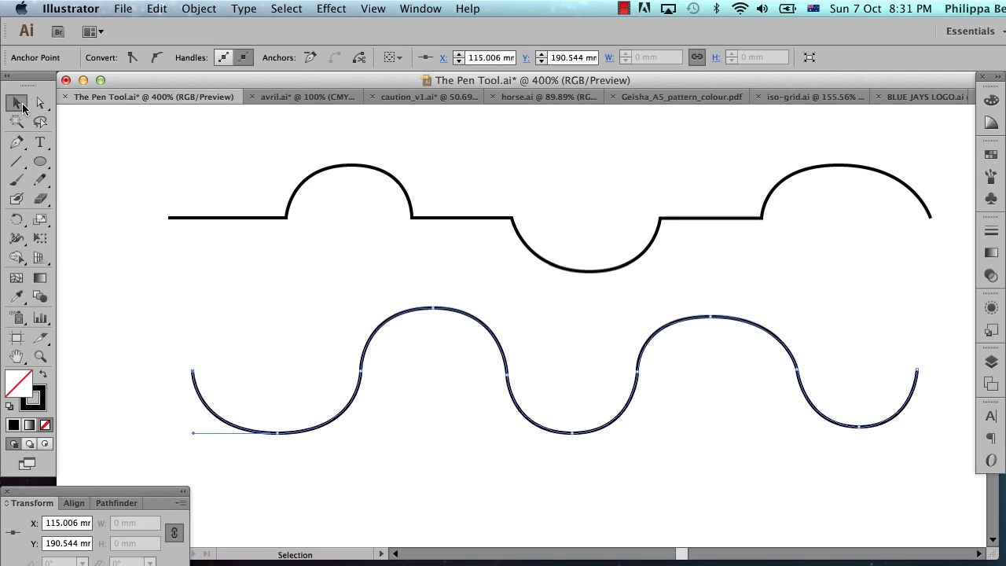
Marquee-select both wave paths and delete them
click(226, 293)
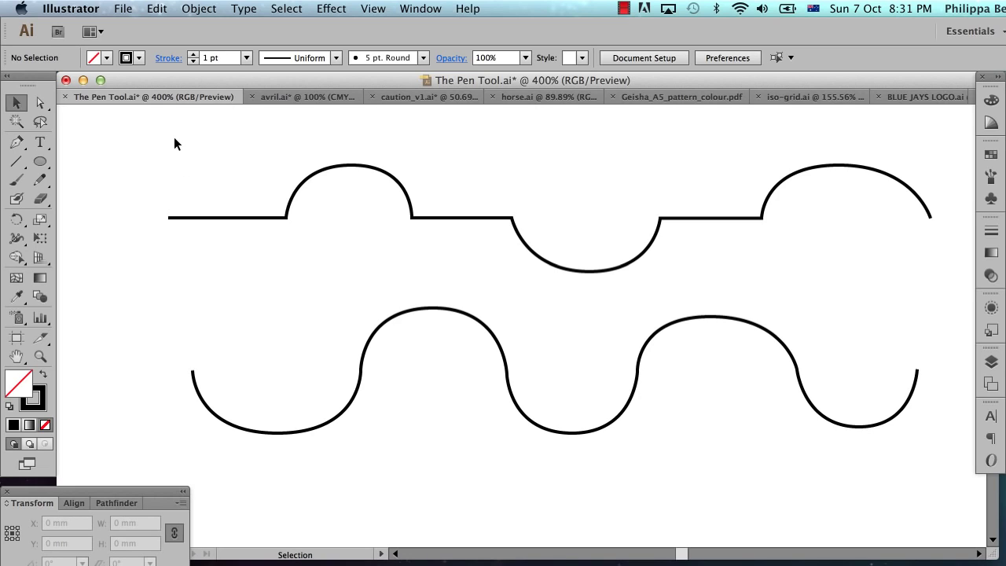
mouse_move(174, 143)
mouse_down()
mouse_move(735, 460)
mouse_move(946, 472)
mouse_up()
key(Delete)
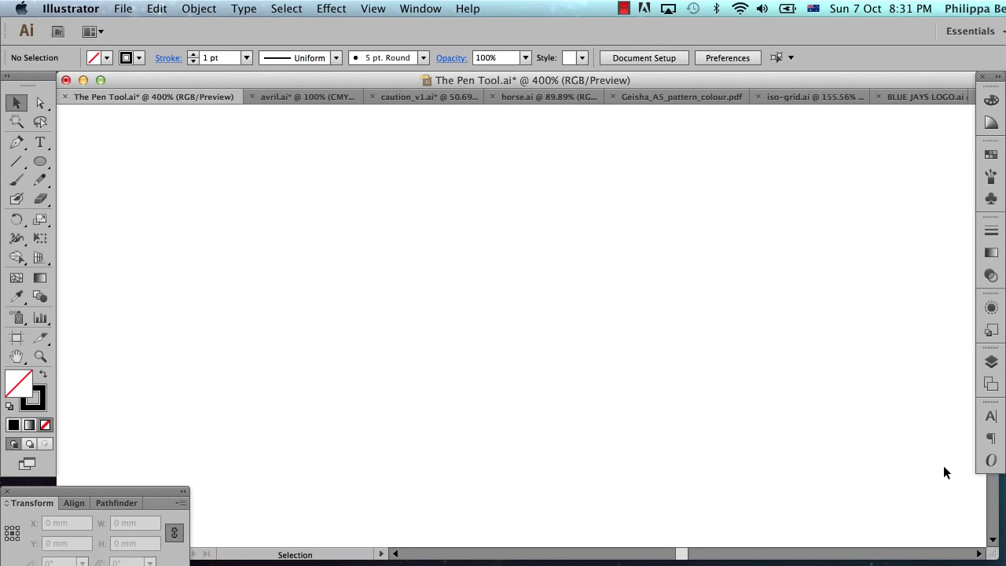
Make the Layer 2 pencil sketch visible and zoom out to see the lettering rows
click(991, 363)
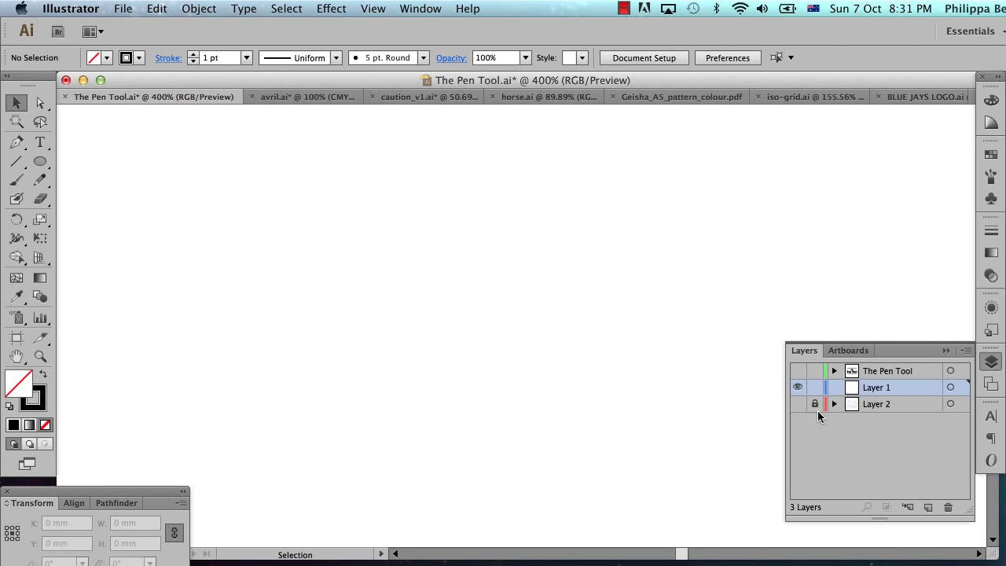
click(798, 404)
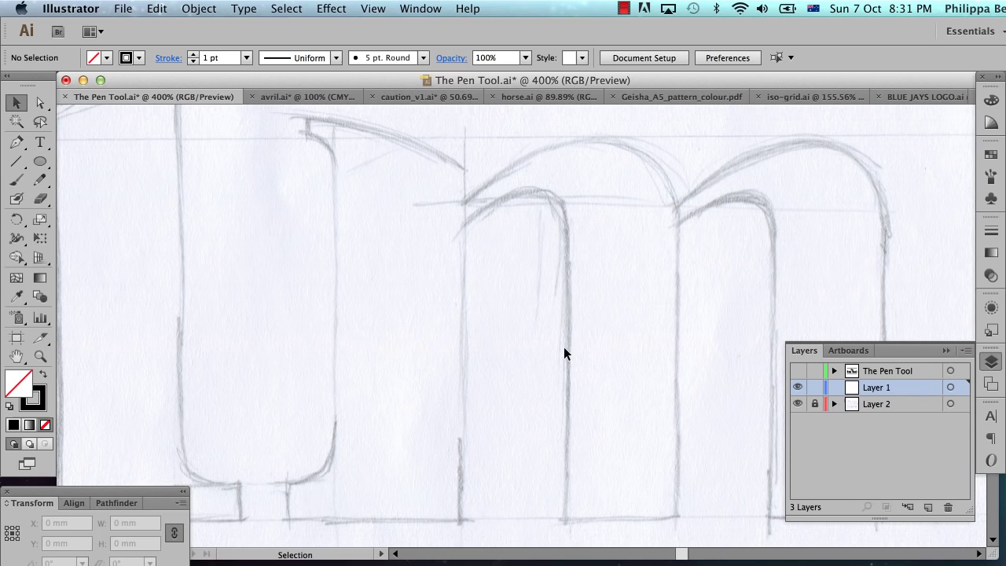
key(super+alt+space)
click(580, 370)
click(579, 370)
click(579, 371)
click(578, 370)
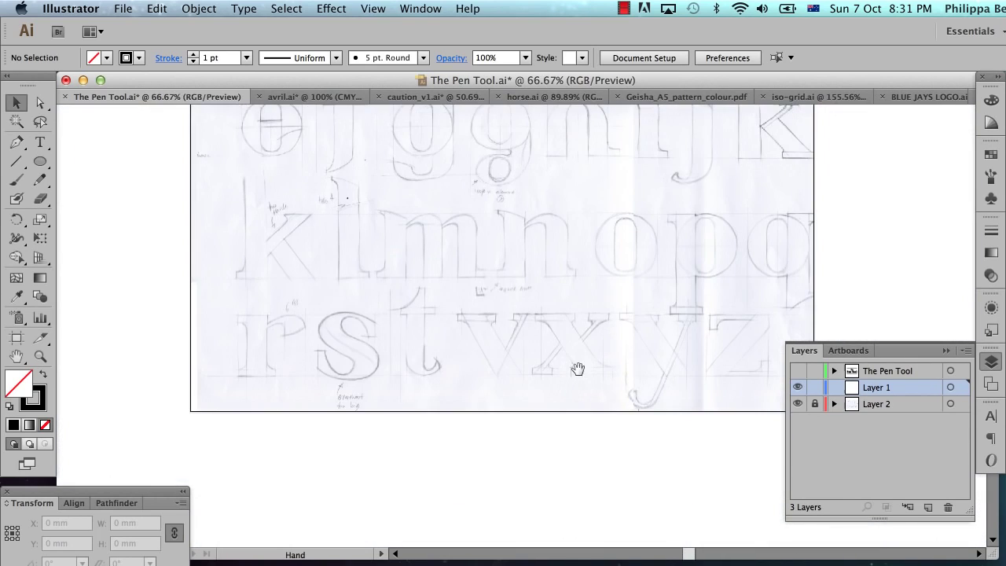
mouse_move(564, 247)
mouse_down()
mouse_move(573, 382)
mouse_move(580, 315)
mouse_move(605, 282)
mouse_up()
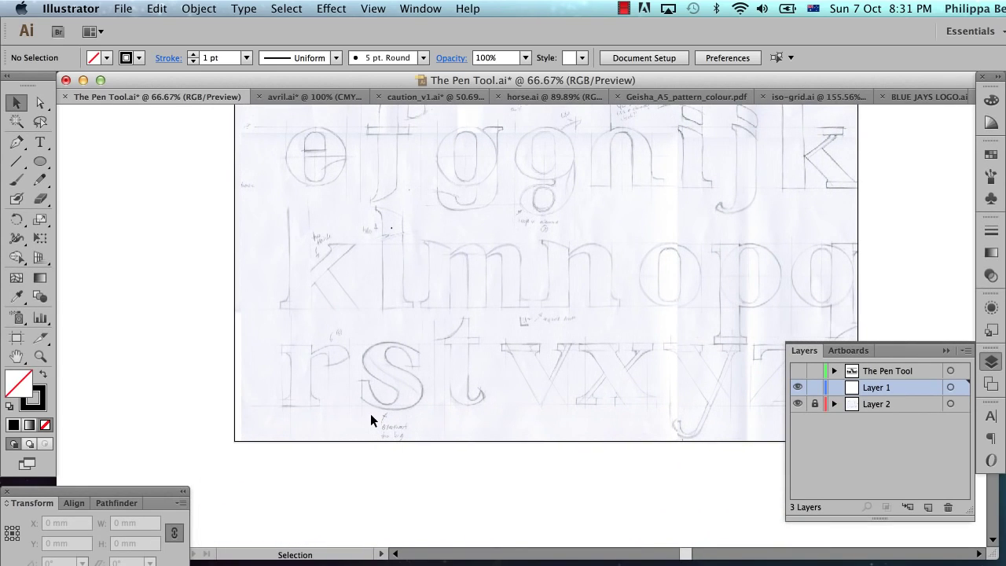
Zoom in closely on the sketched letter s
key(z)
drag(329, 305, 460, 431)
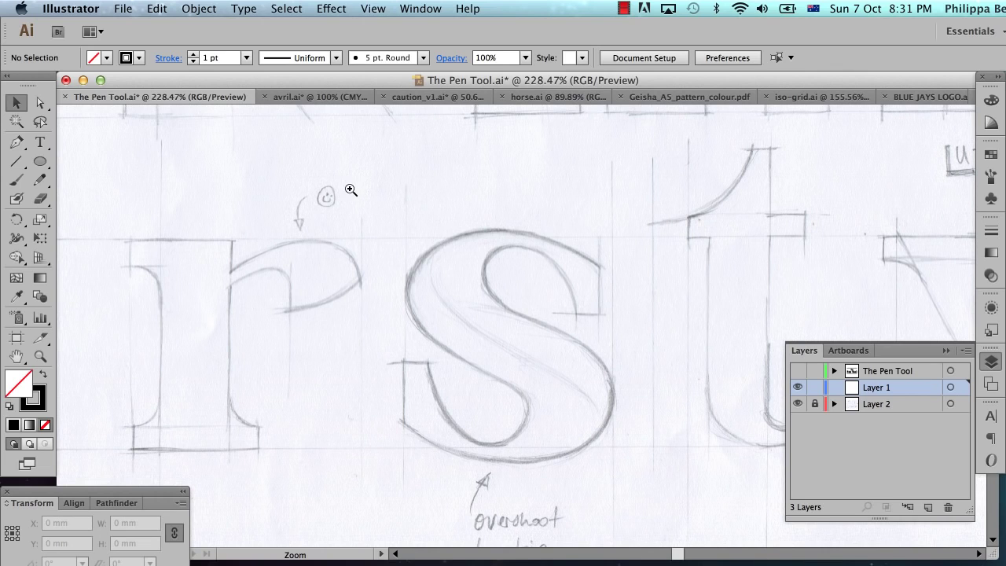
drag(345, 189, 703, 527)
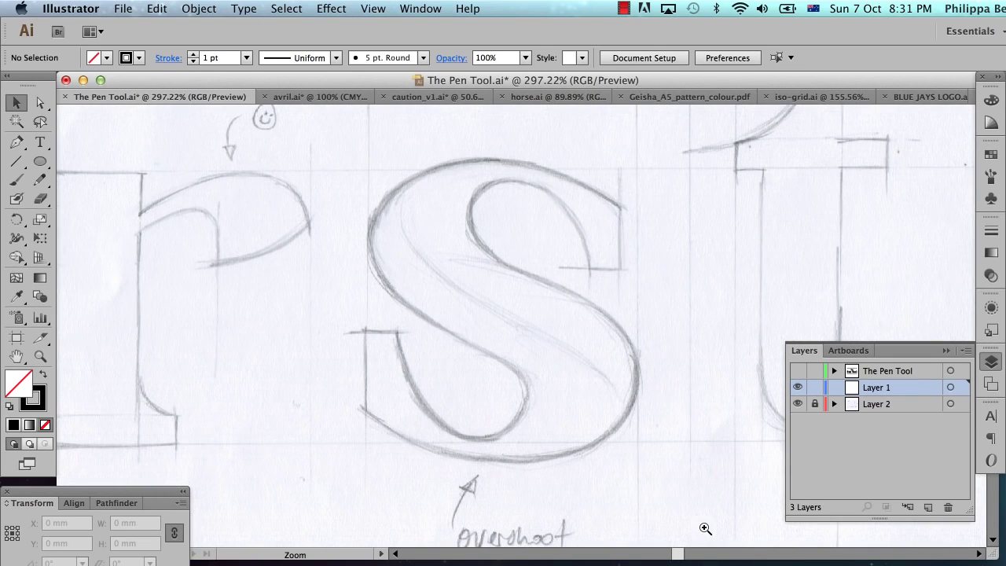
key(space)
Draw a closed five-point straight-edged shape beside the s with the Pen tool
click(947, 352)
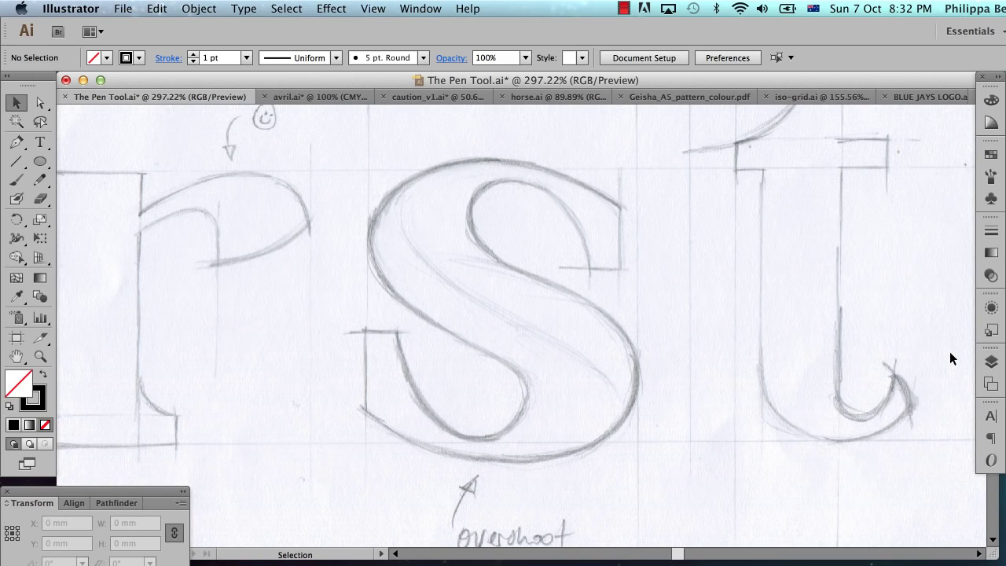
click(17, 142)
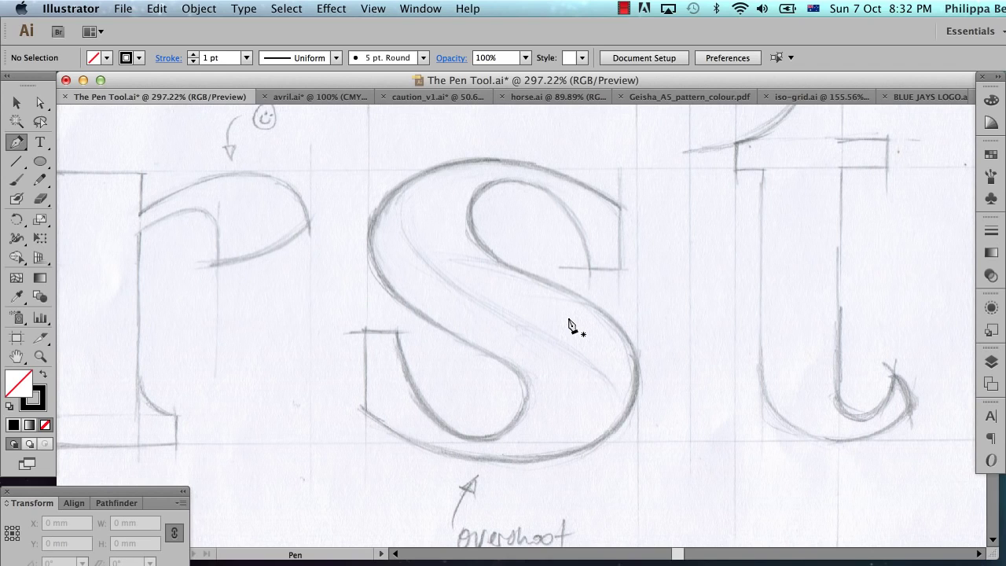
click(671, 248)
click(715, 207)
click(770, 276)
click(699, 319)
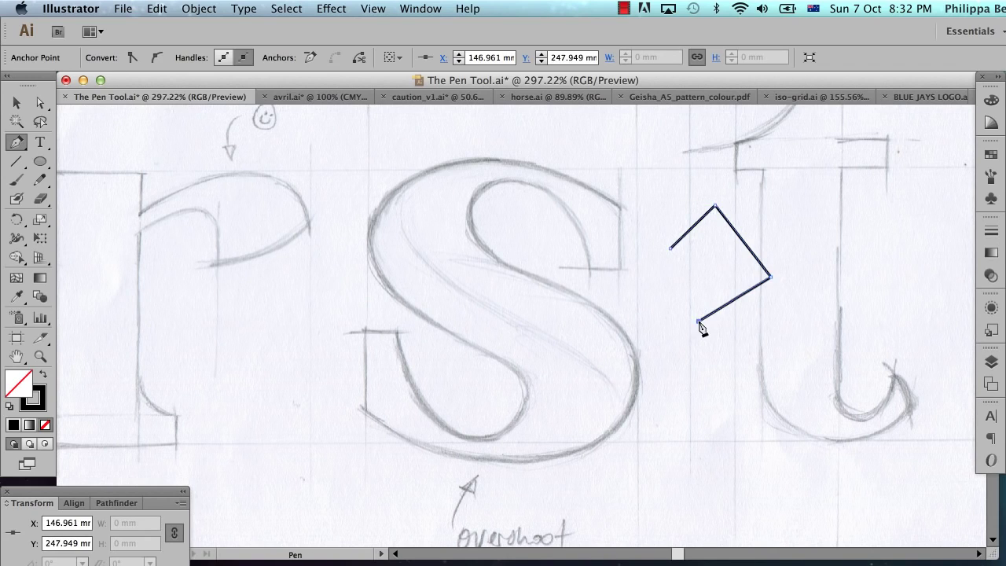
click(665, 278)
click(671, 249)
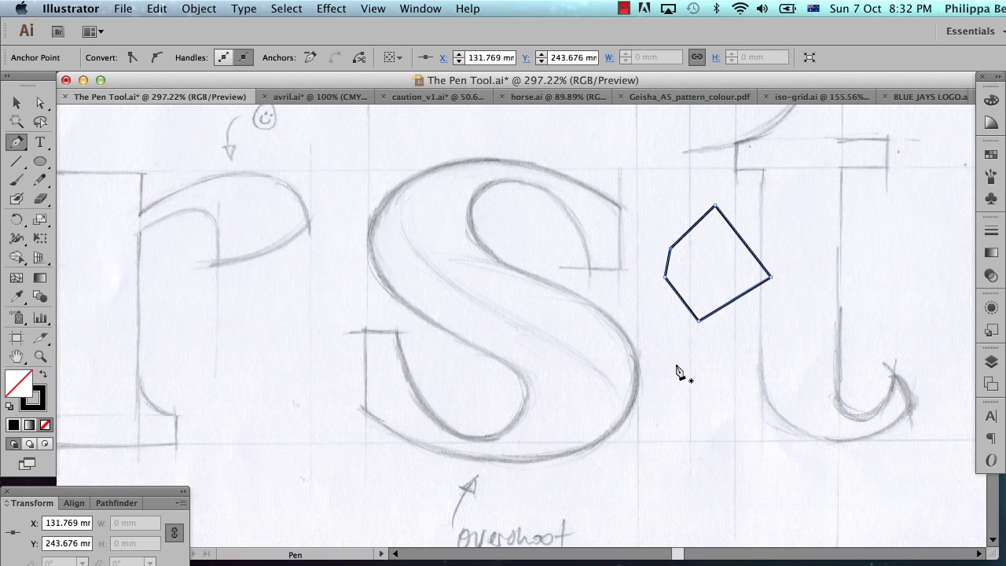
Draw a closed rounded shape below it using smooth curved points
click(629, 397)
click(740, 368)
drag(814, 377, 842, 425)
drag(768, 470, 695, 487)
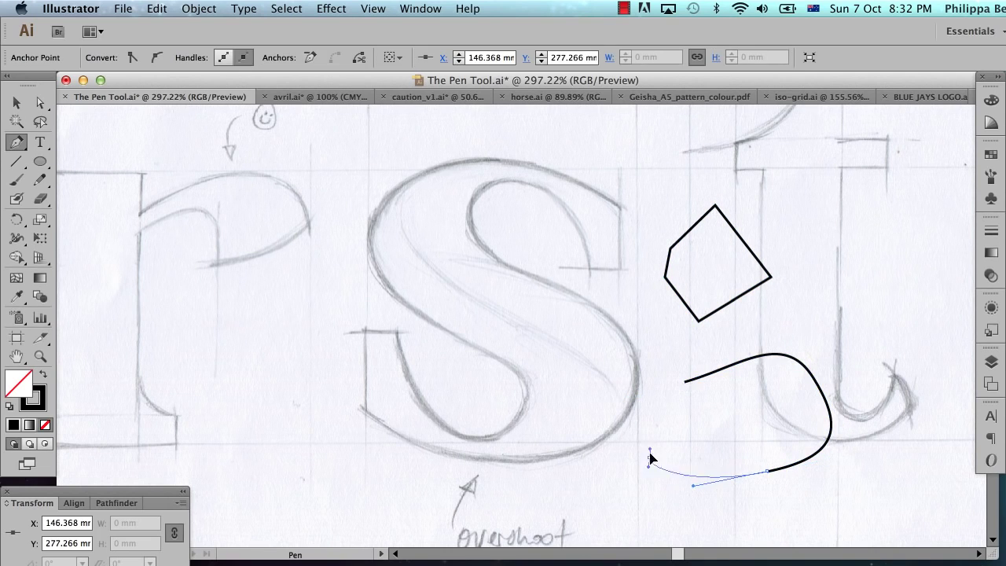
drag(650, 457, 637, 418)
drag(682, 386, 720, 379)
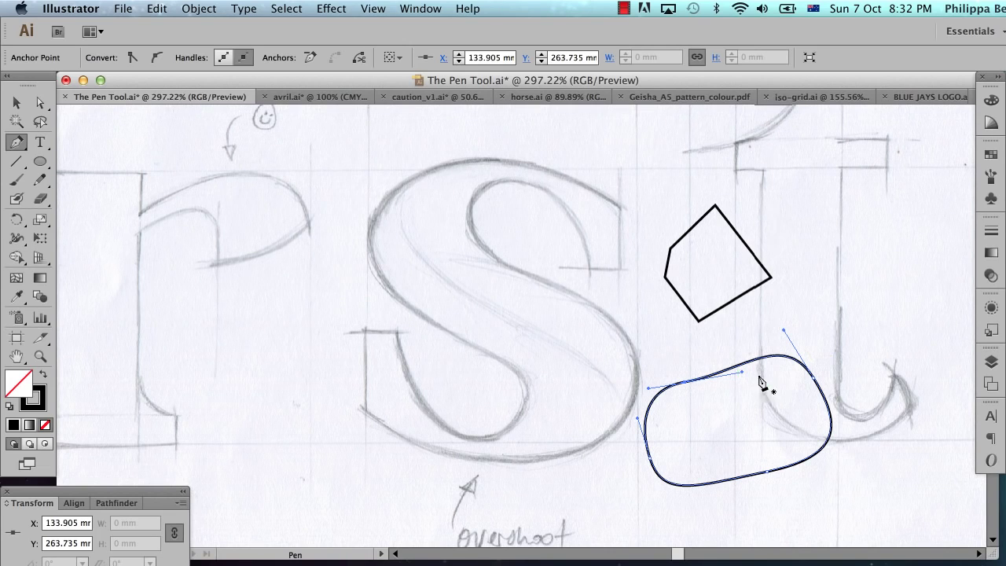
Drag the rounded shape's right-segment handles so its curve swings further to the lower right
click(40, 103)
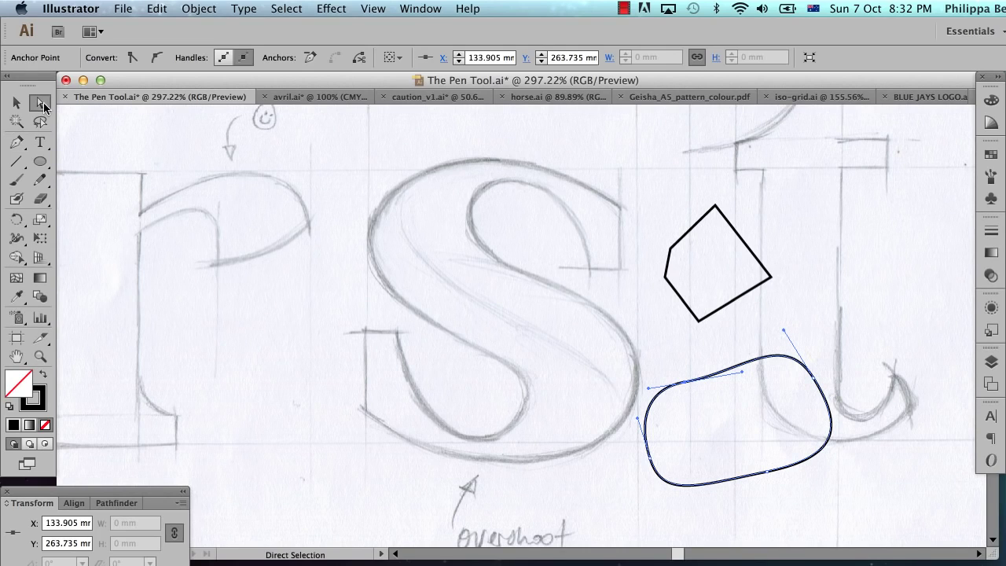
click(816, 384)
drag(784, 334, 815, 379)
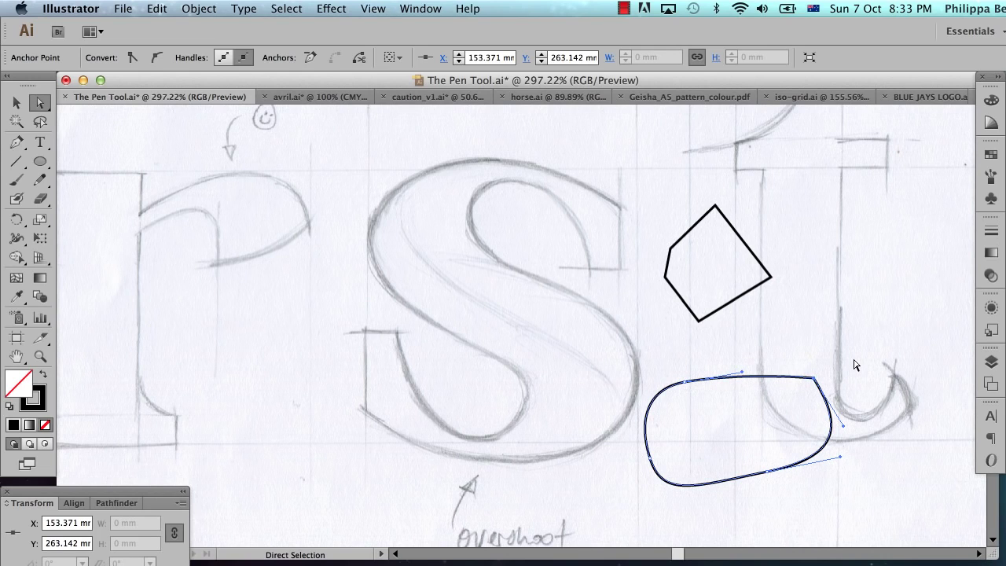
drag(813, 370, 814, 369)
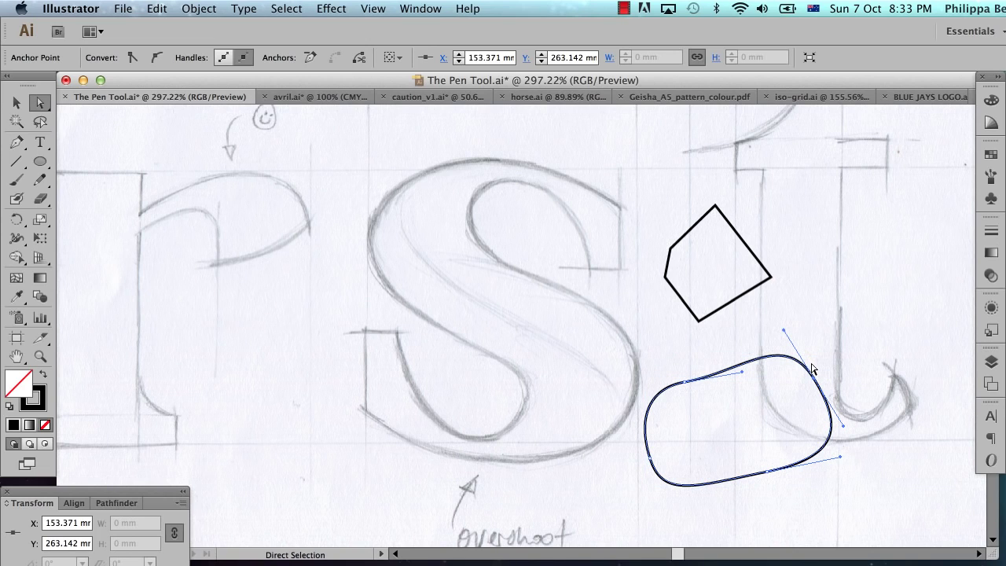
Alt-convert the rounded shape's upper-right anchor into a sharp corner, then select it to check
key(p)
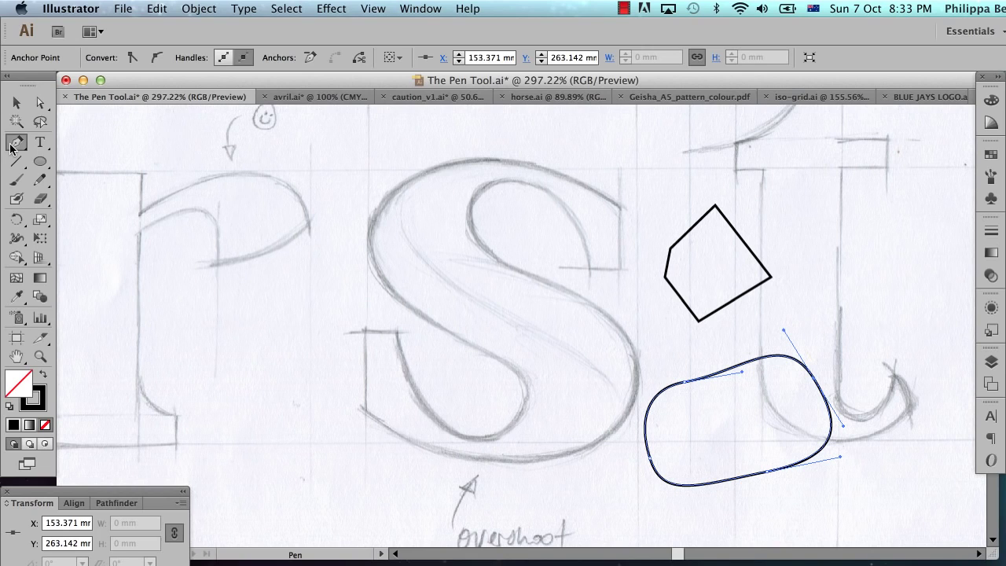
drag(17, 143, 74, 133)
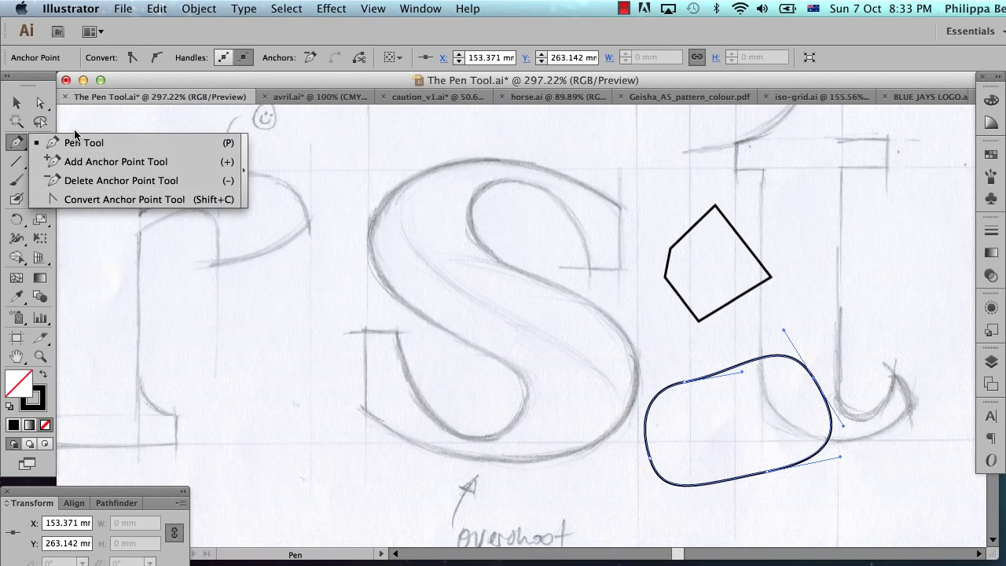
click(17, 142)
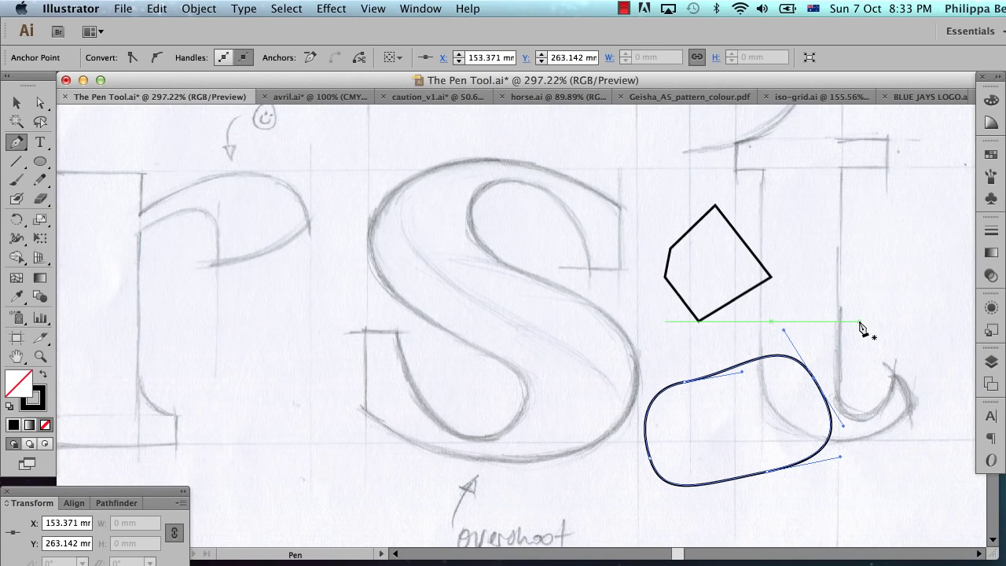
key(alt)
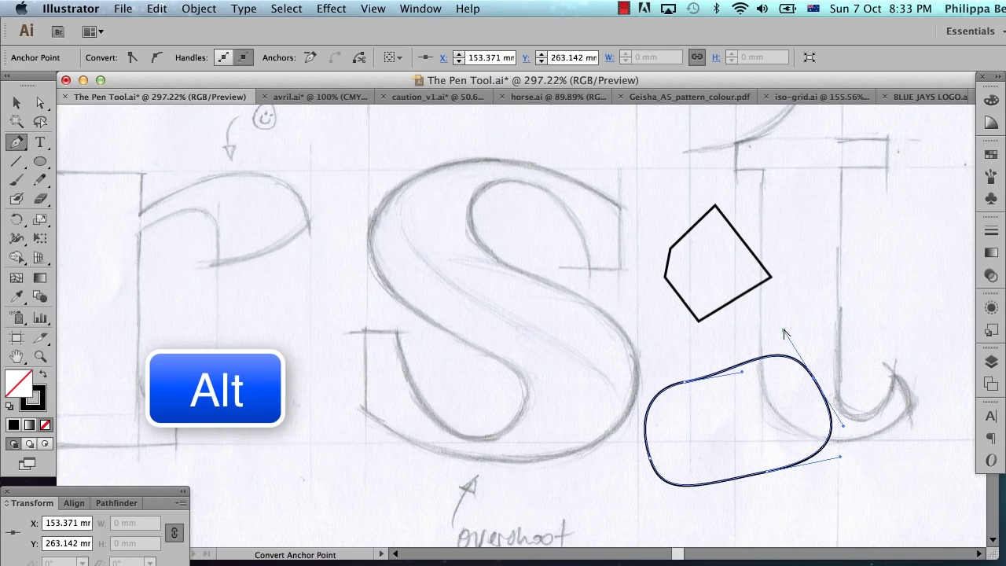
drag(785, 334, 805, 385)
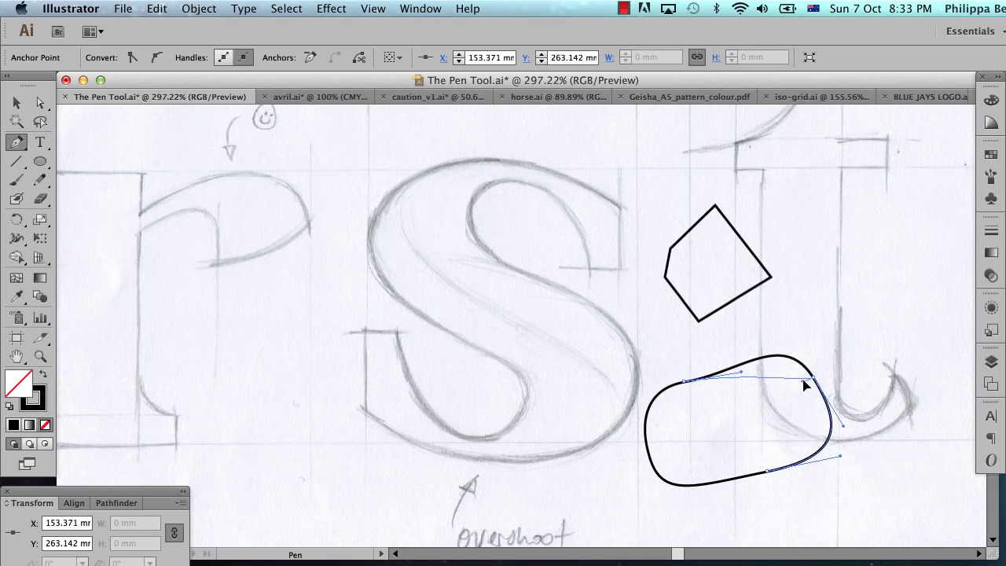
click(814, 380)
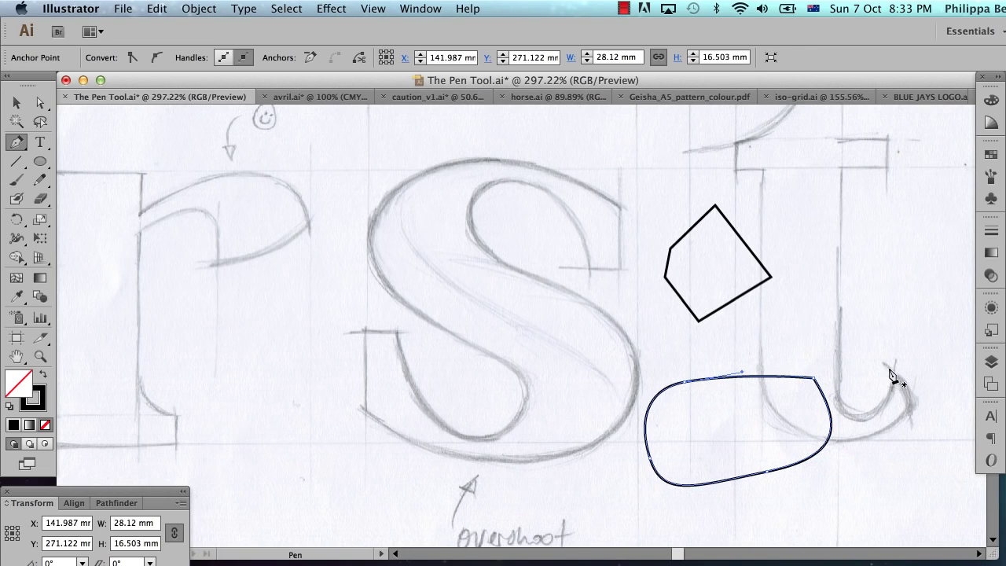
key(a)
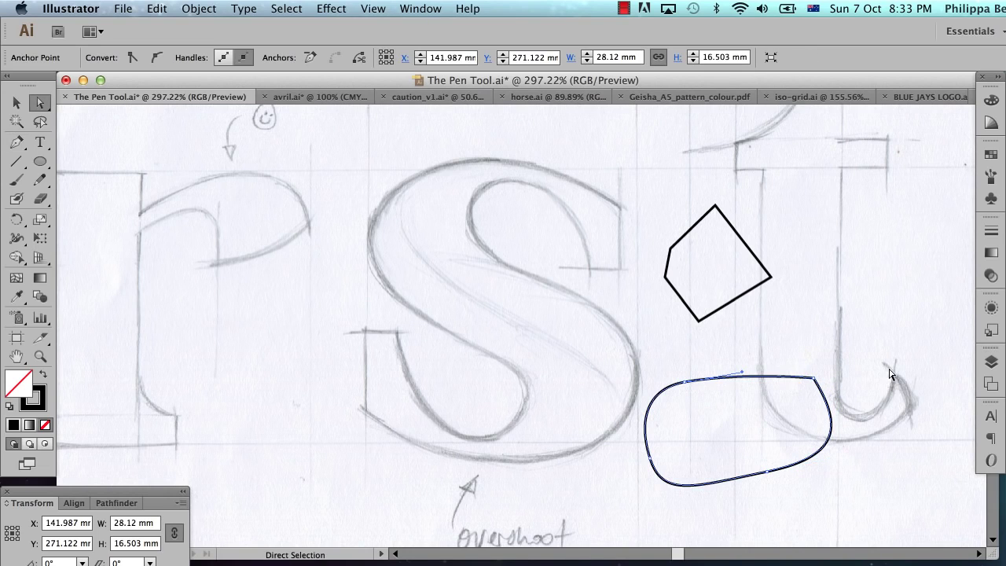
click(817, 379)
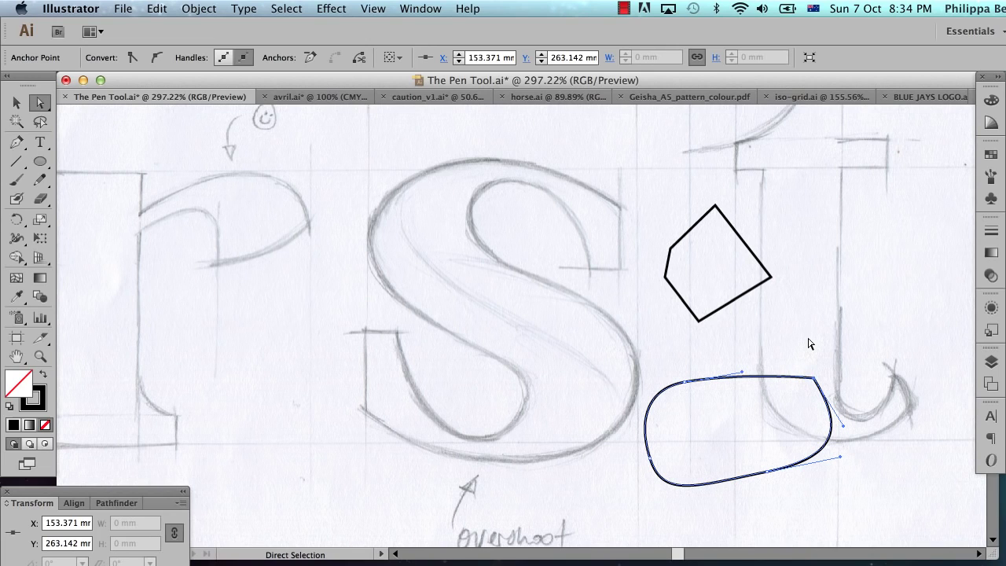
Select the lower-left anchor and drag its handles so the left curve bulges outward
click(768, 475)
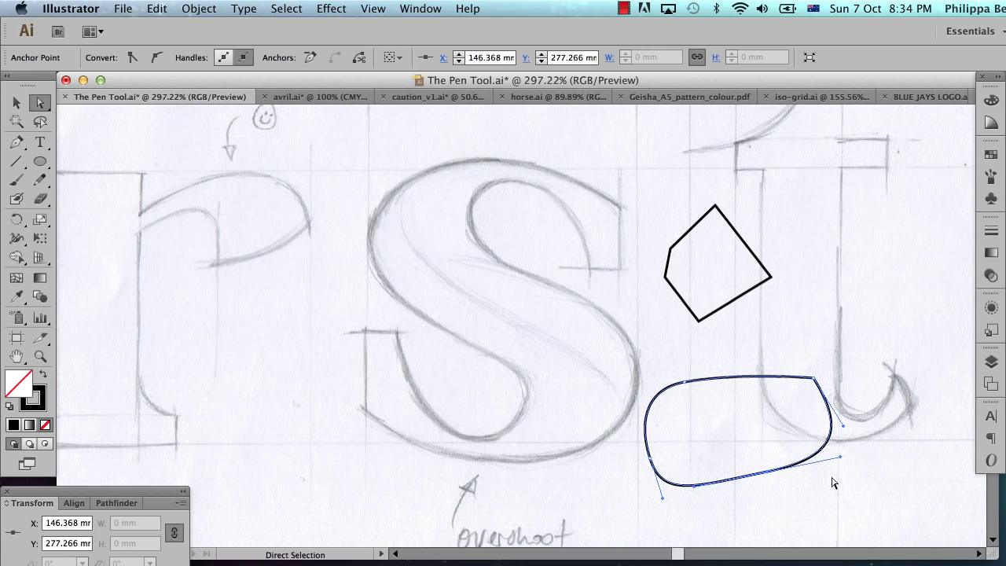
click(653, 463)
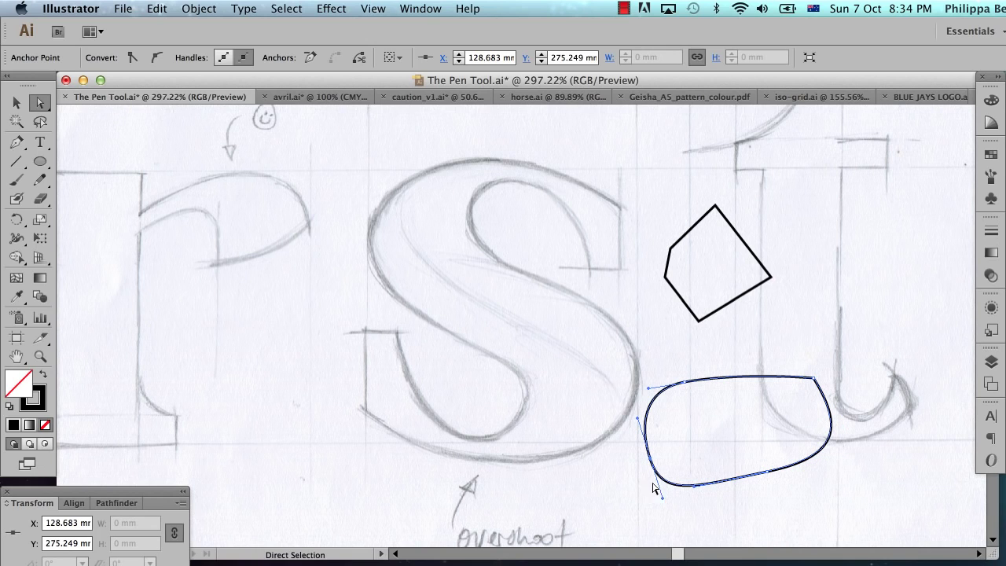
mouse_move(664, 501)
mouse_down()
mouse_move(687, 498)
mouse_move(634, 516)
mouse_move(680, 510)
mouse_up()
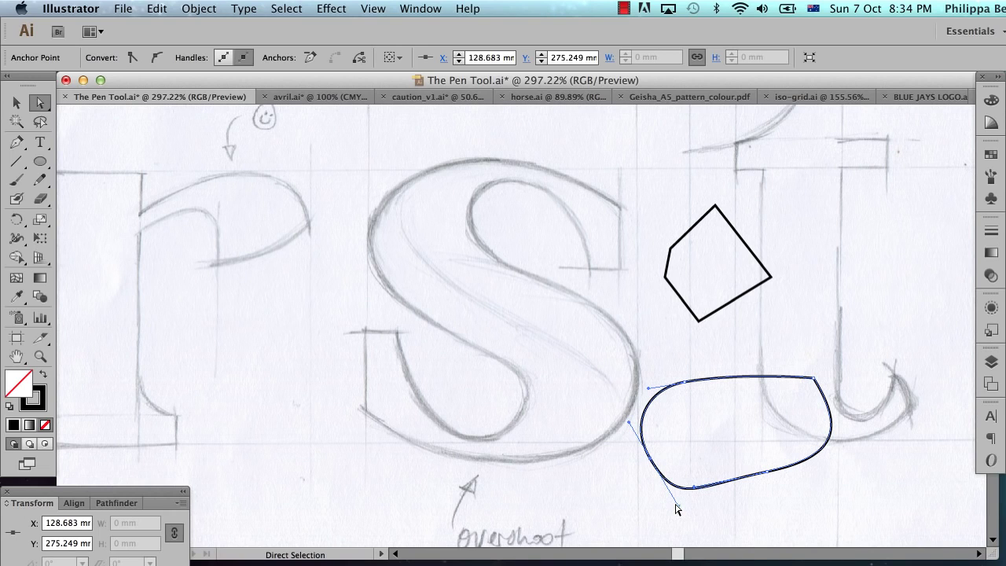
drag(676, 507, 607, 496)
drag(646, 464, 701, 452)
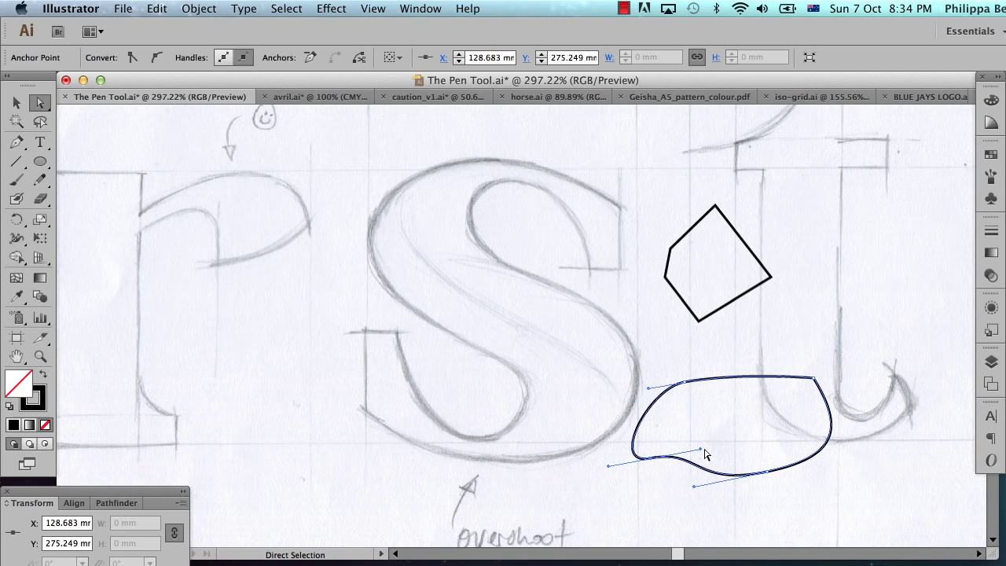
Alt-drag one lower-left handle independently, curling the left side inward into a sharp hook
key(p)
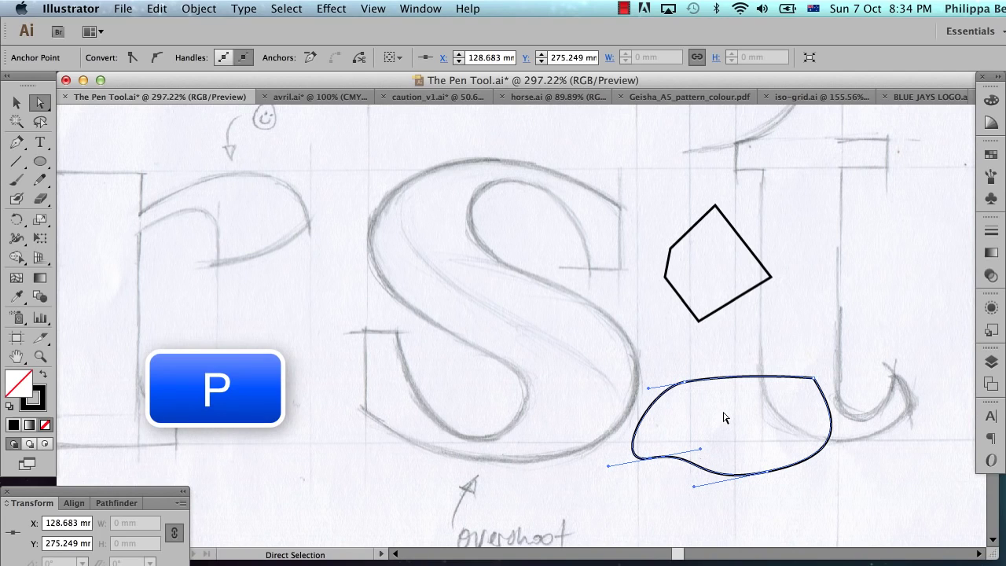
key(alt)
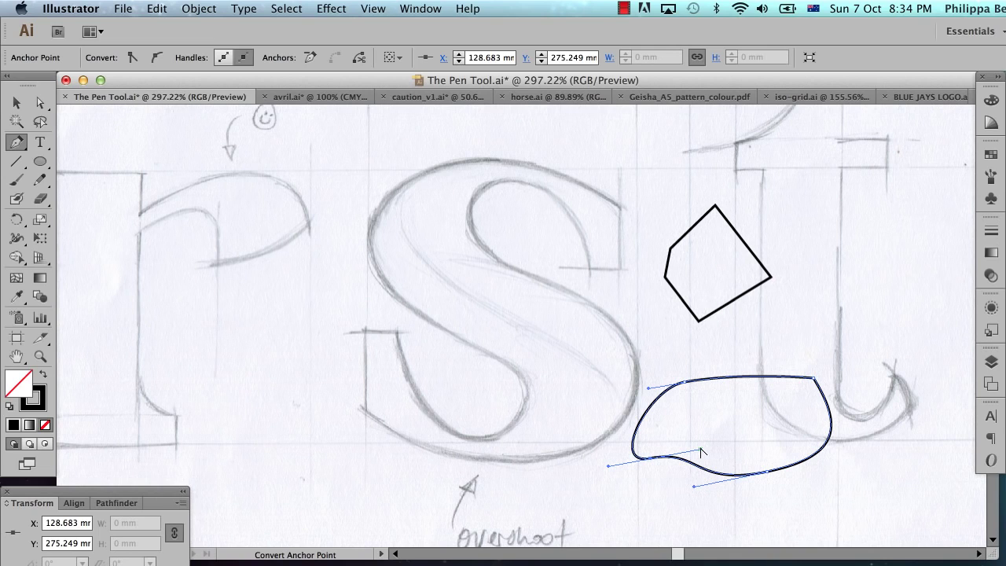
drag(703, 452, 640, 515)
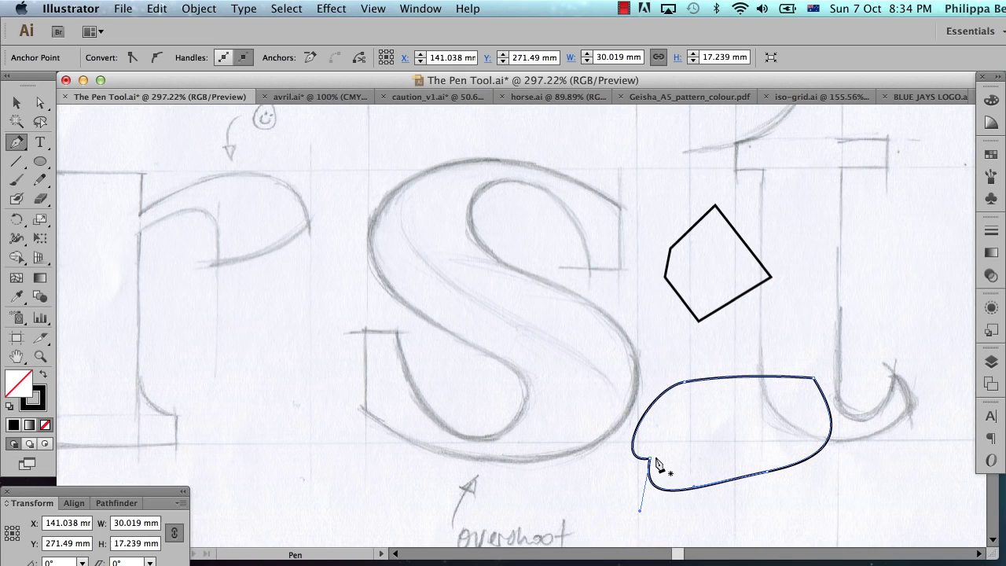
key(alt)
drag(640, 512, 678, 382)
key(a)
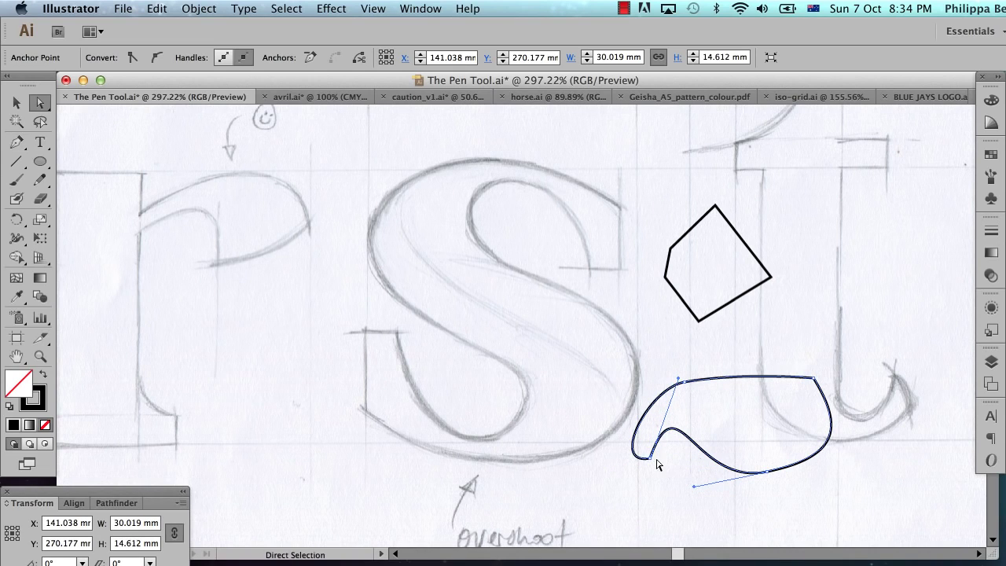
click(648, 459)
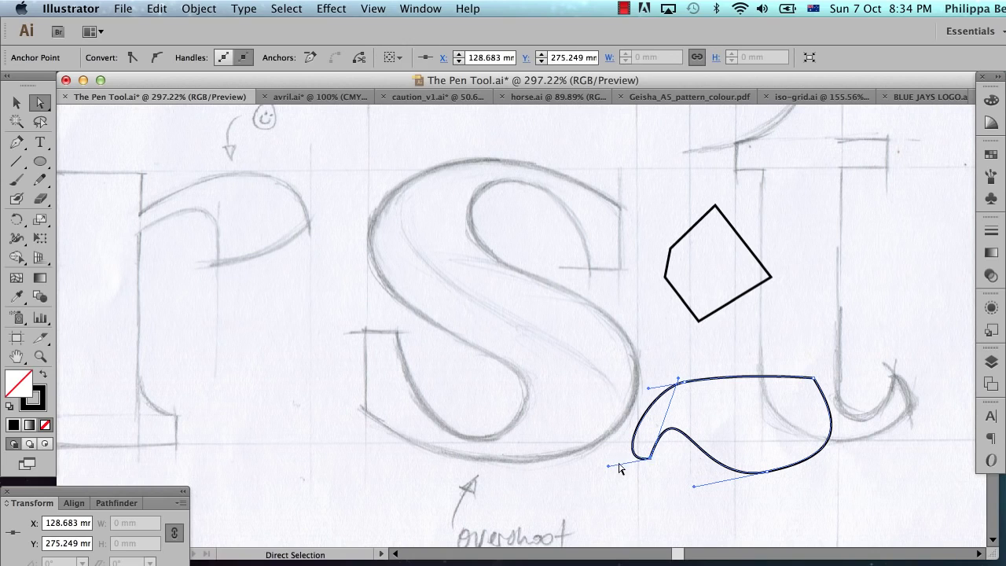